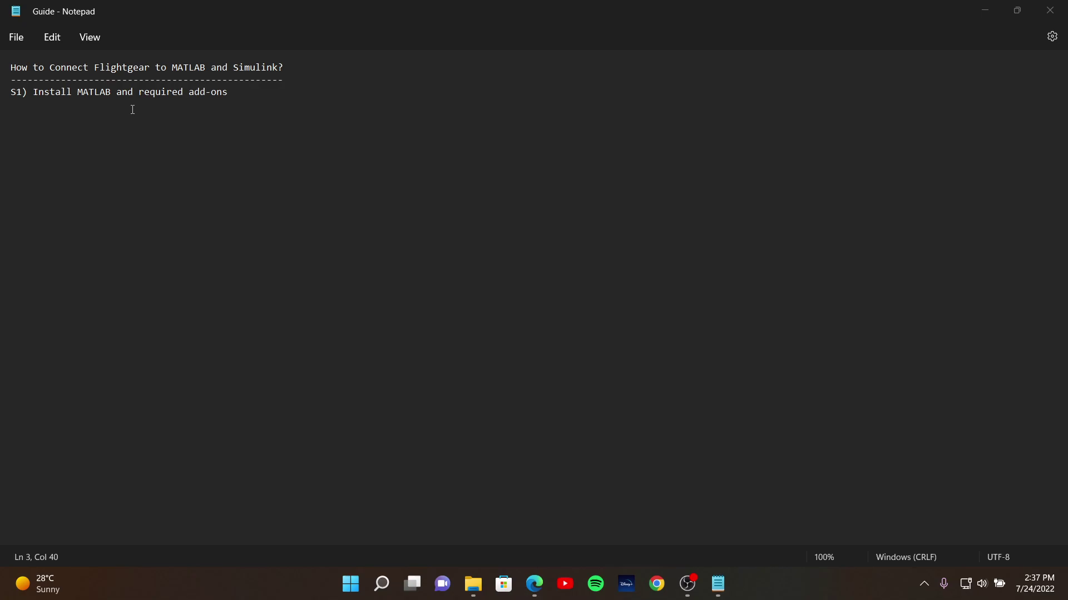
Switch to the MathWorks website in Edge and open the Get MATLAB page to review its trial, campus and purchase options
mouse_move(535, 584)
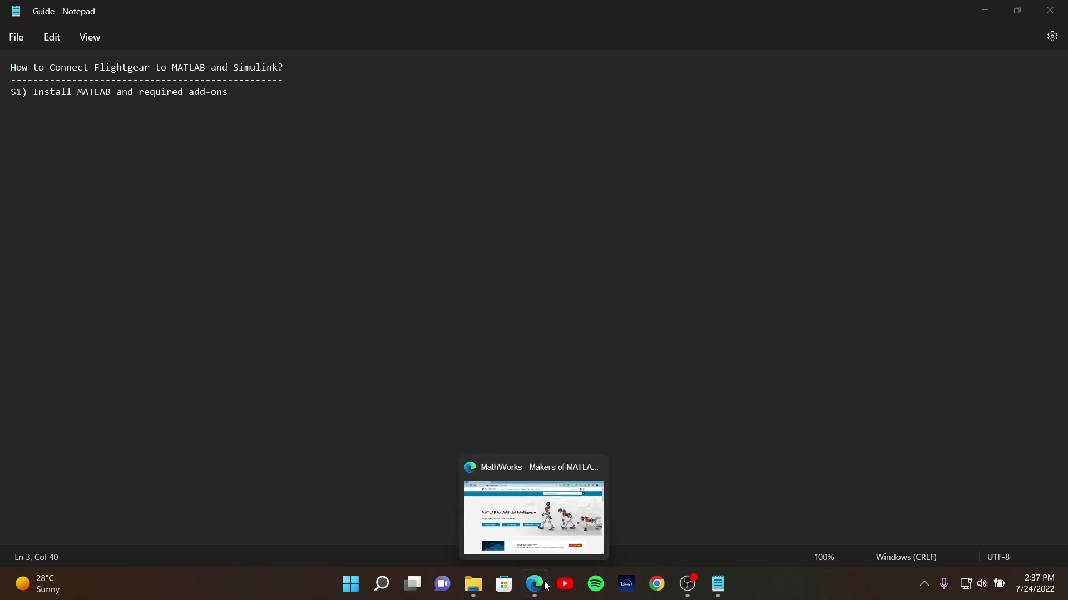
left_click(507, 489)
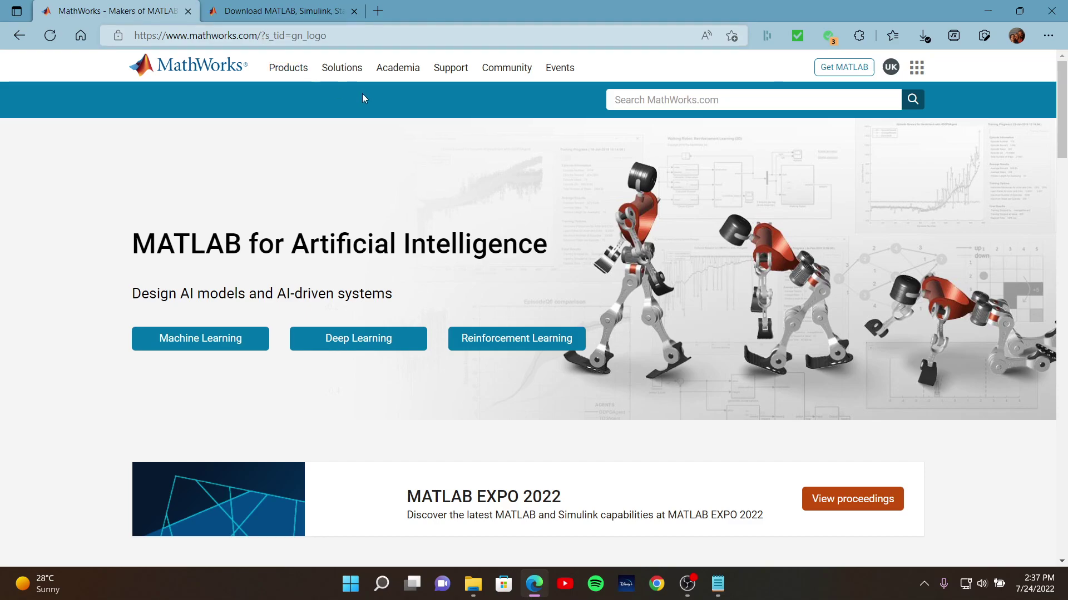
left_click(836, 72)
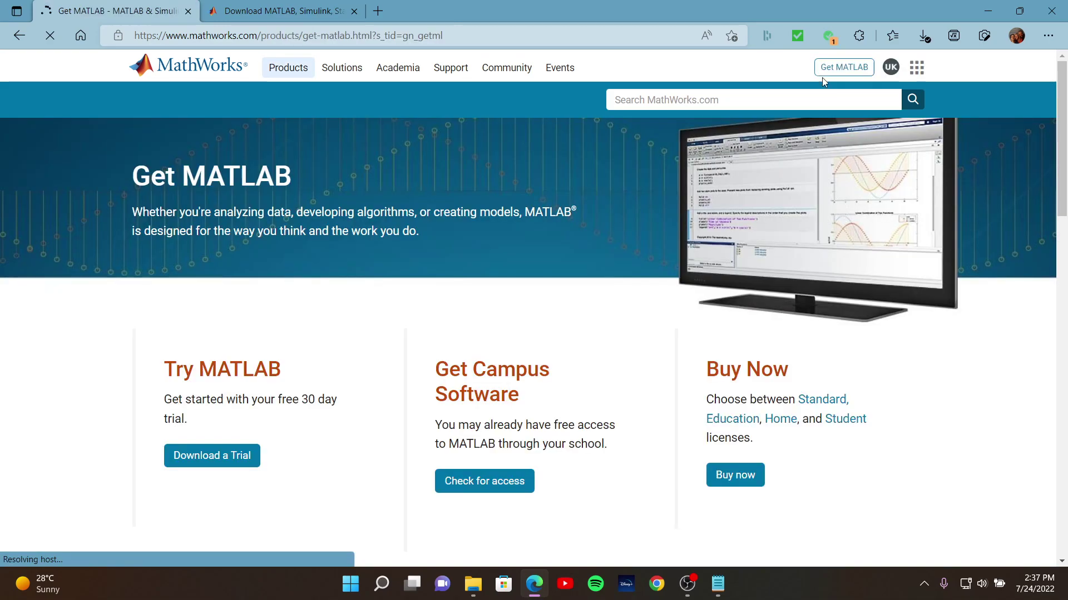
scroll(412, 187, "down", 2)
scroll(413, 192, "up", 1)
scroll(426, 189, "down", 5)
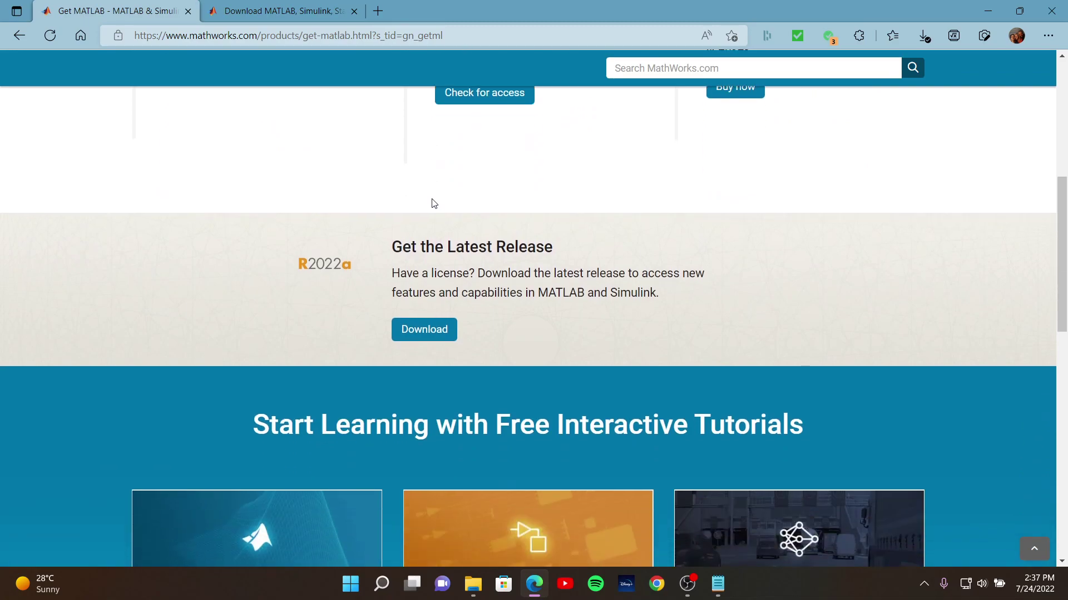
scroll(435, 206, "up", 2)
left_click_drag(1063, 224, 1050, 528)
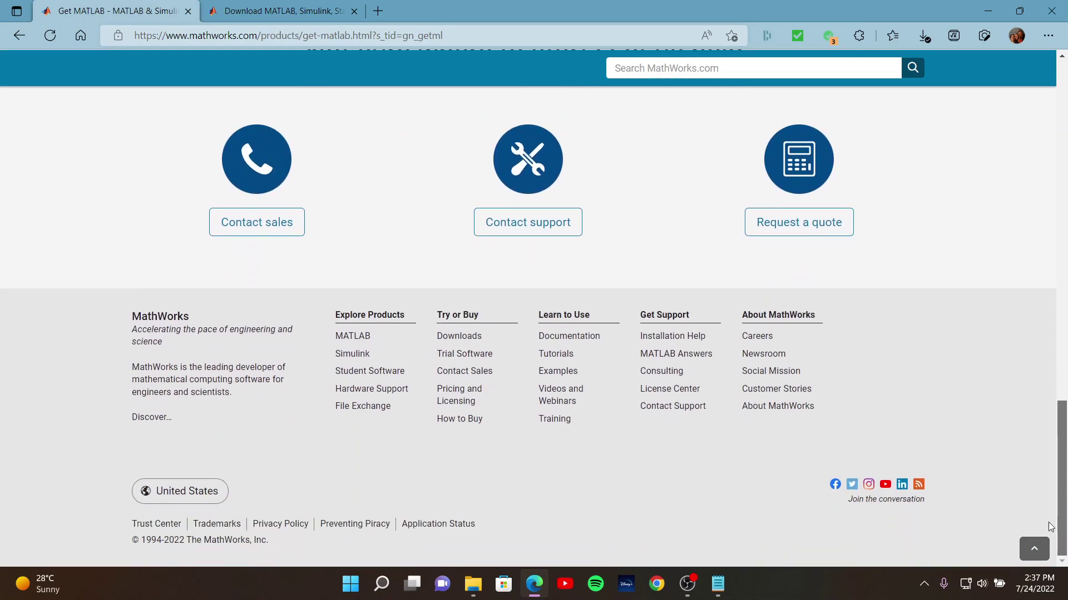
left_click_drag(1062, 489, 1064, 144)
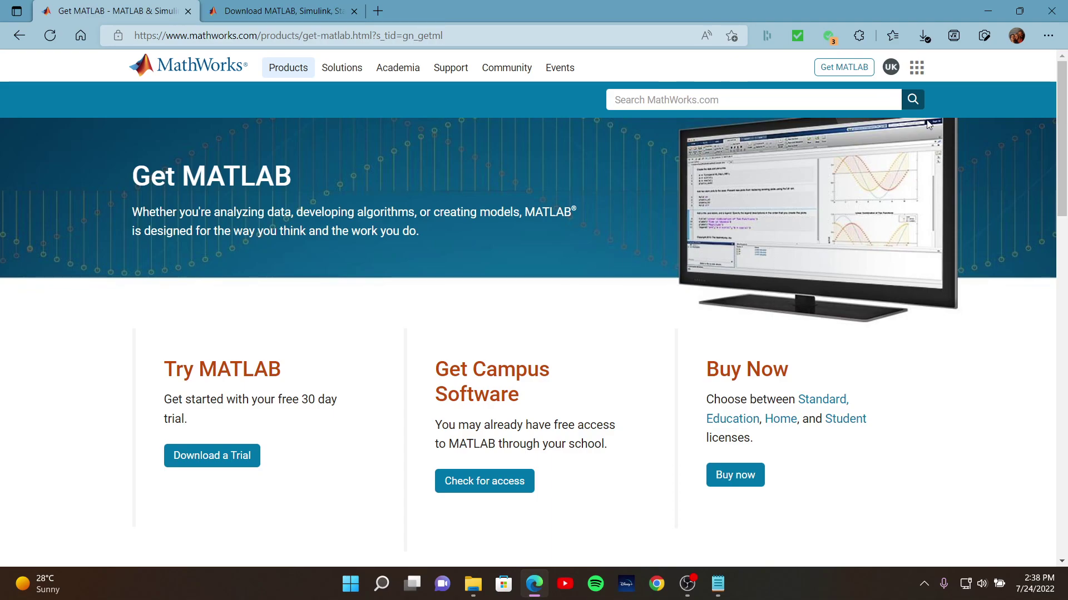
View the options available for the signed-in MathWorks account
left_click(890, 68)
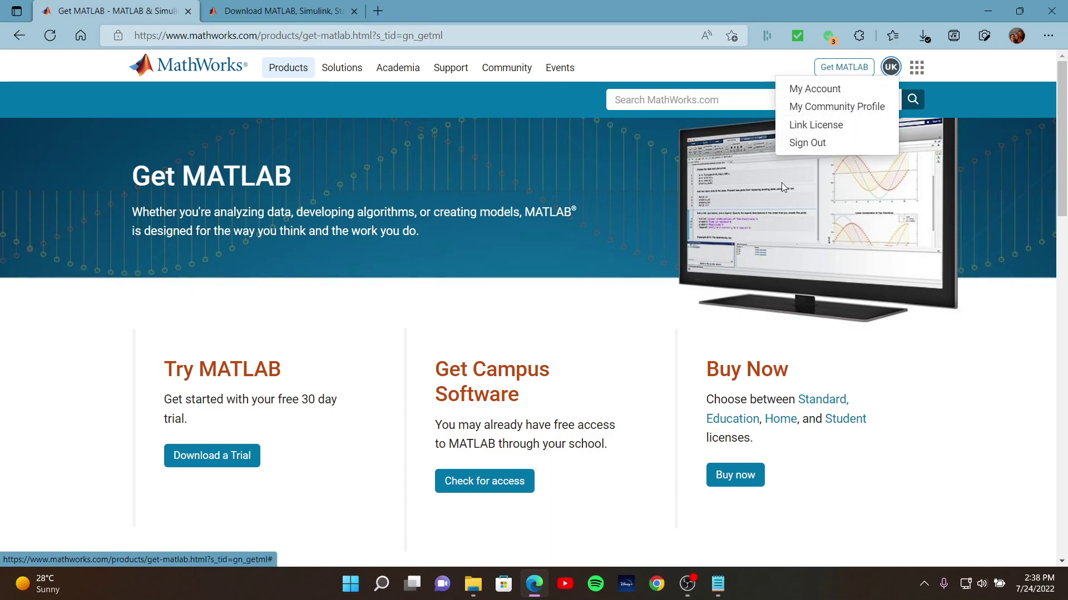
left_click(577, 269)
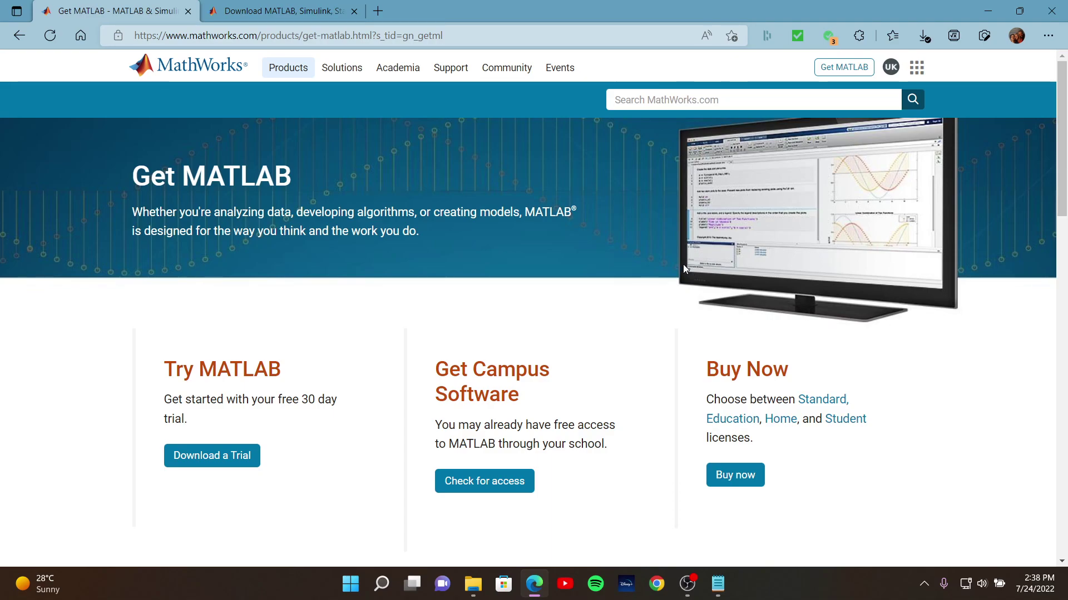
left_click(890, 68)
Go to the MathWorks R2022a Downloads page and check which other operating systems the installer is offered for
left_click(277, 6)
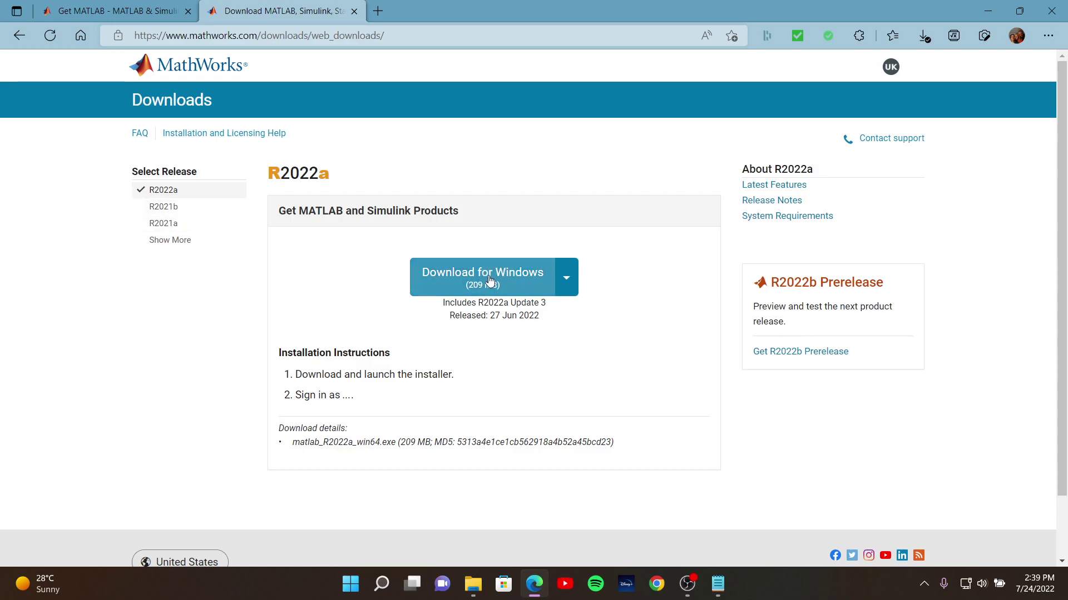
left_click(570, 285)
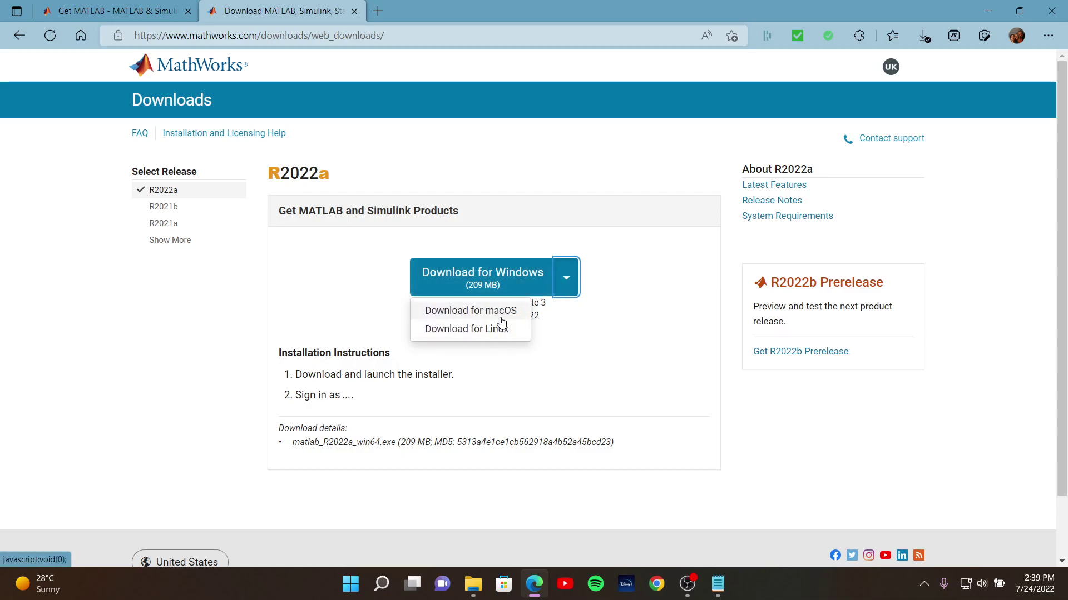
left_click(619, 334)
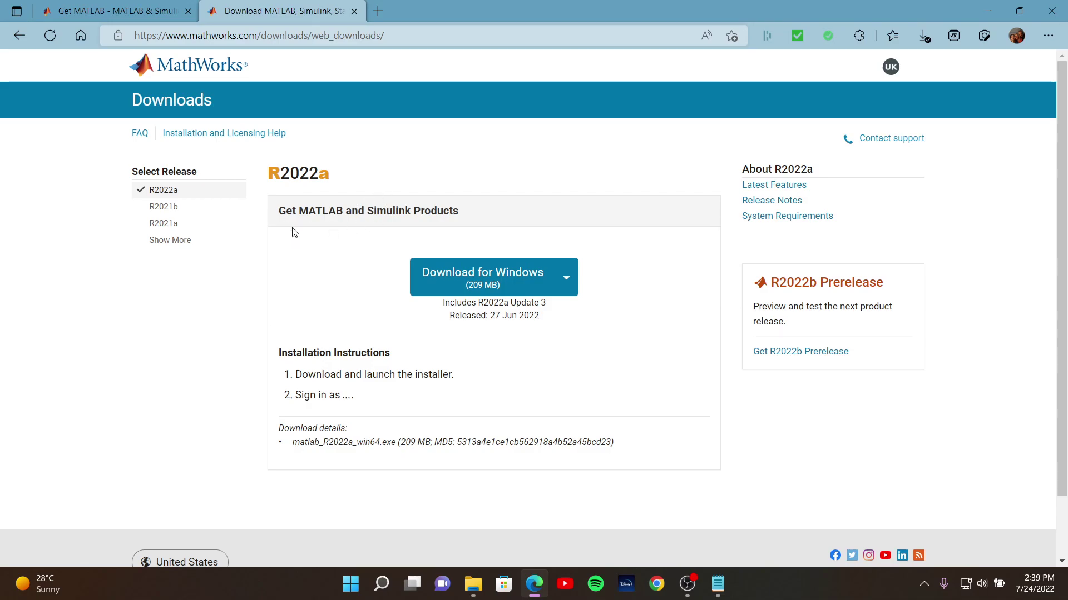
left_click(174, 208)
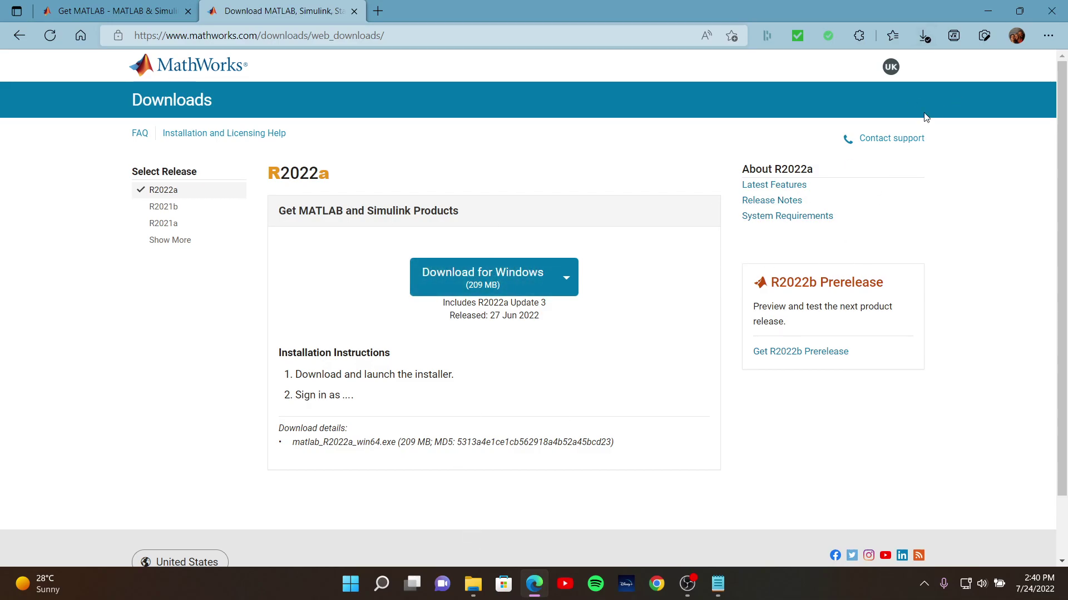
Launch the downloaded matlab_R2022a_win64.exe installer
mouse_move(767, 96)
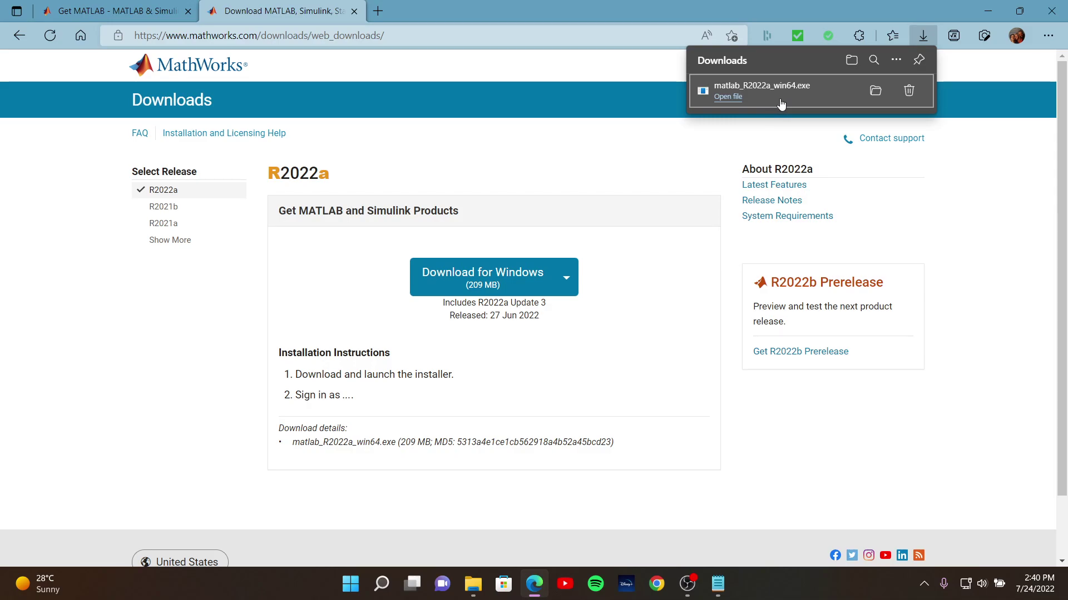
left_click(781, 106)
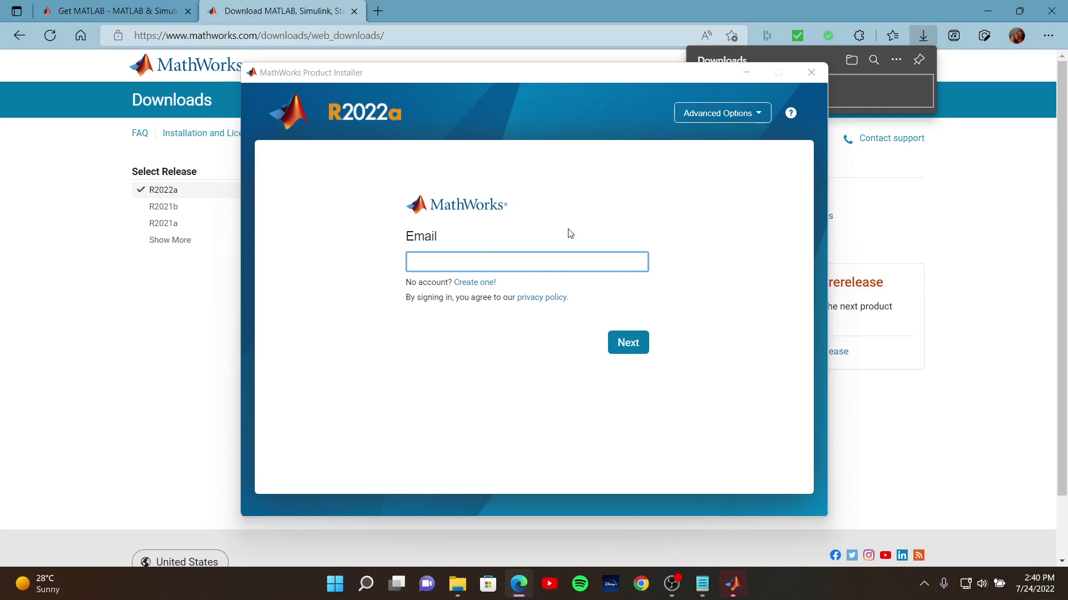
left_click(766, 384)
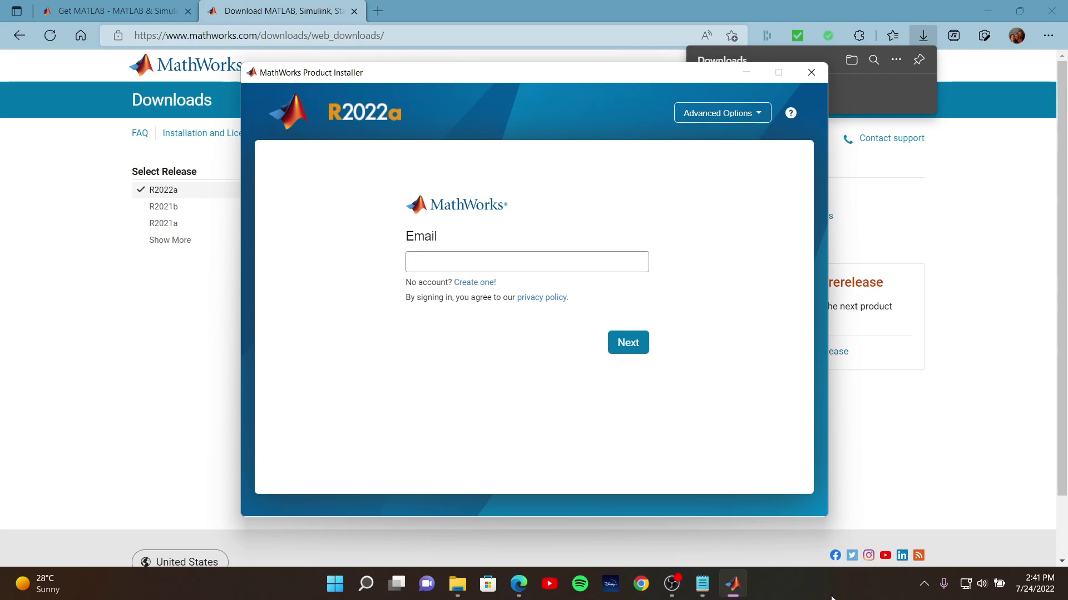
left_click(832, 597)
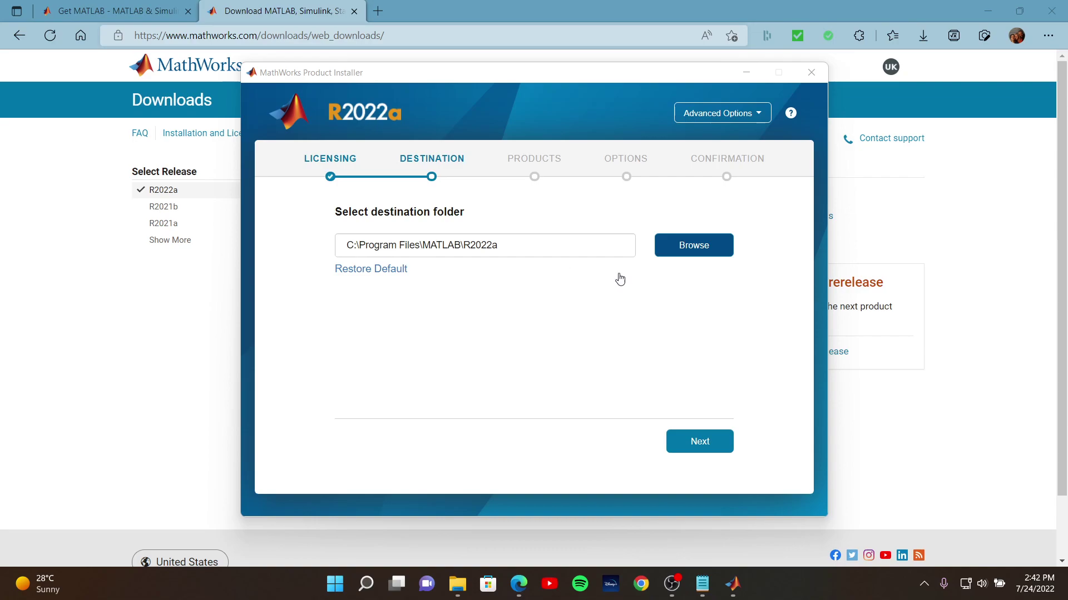
Accept C:\Program Files\MATLAB\R2022a as the destination folder and add Simulink, Aerospace Blockset and Aerospace Toolbox to the products
left_click(712, 445)
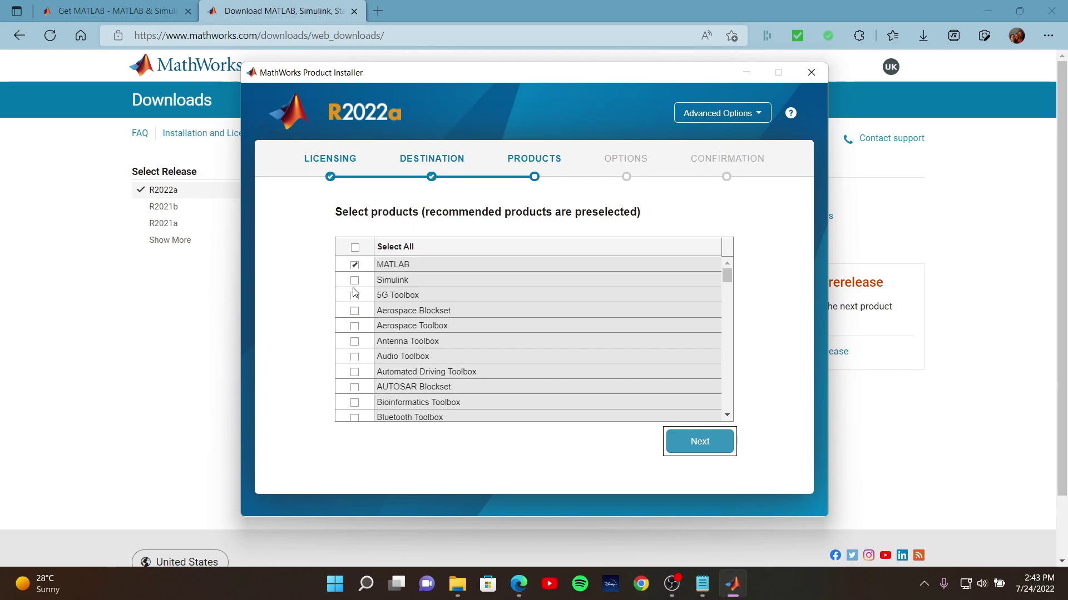
left_click(478, 266)
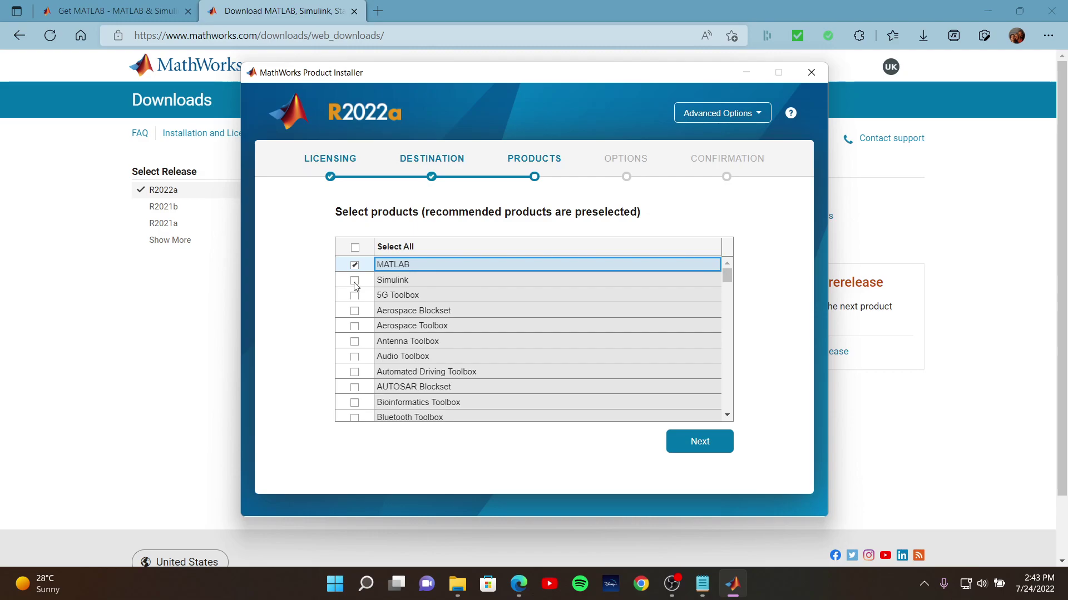
left_click(426, 282)
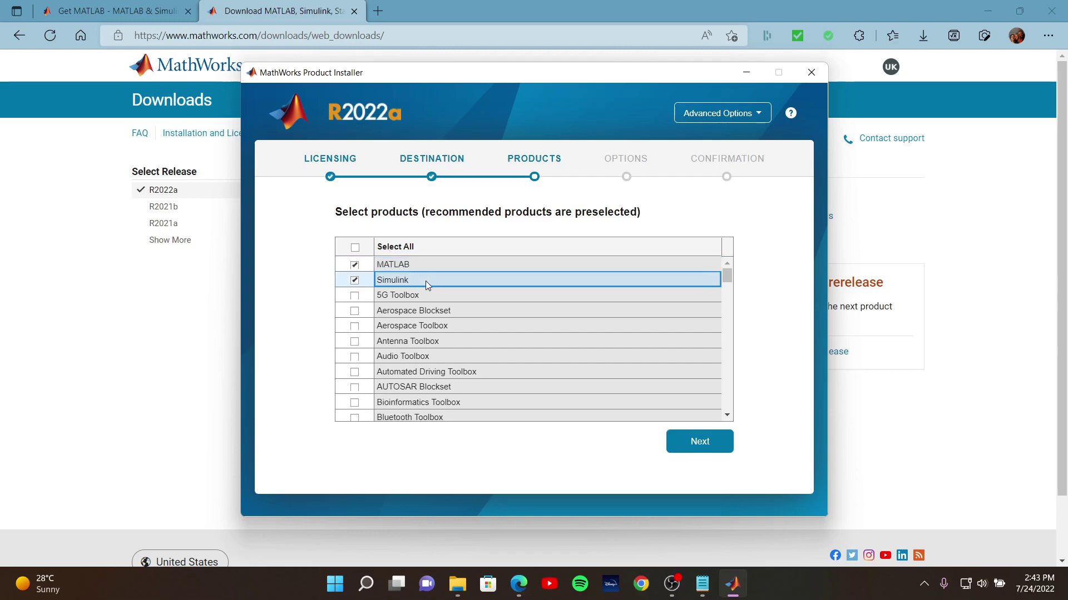
left_click(472, 309)
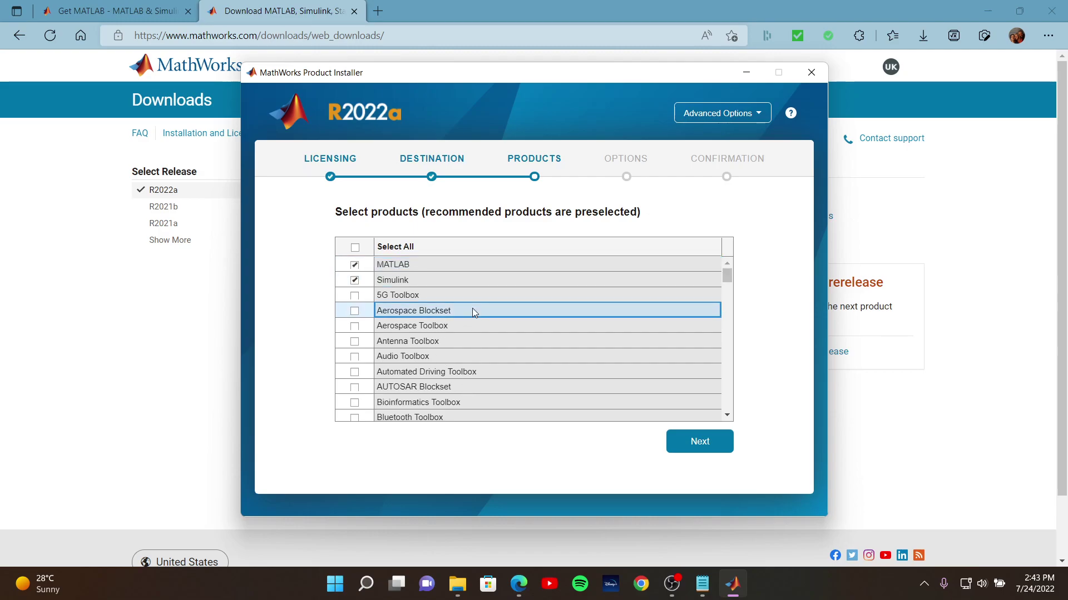
left_click(418, 328)
left_click(354, 311)
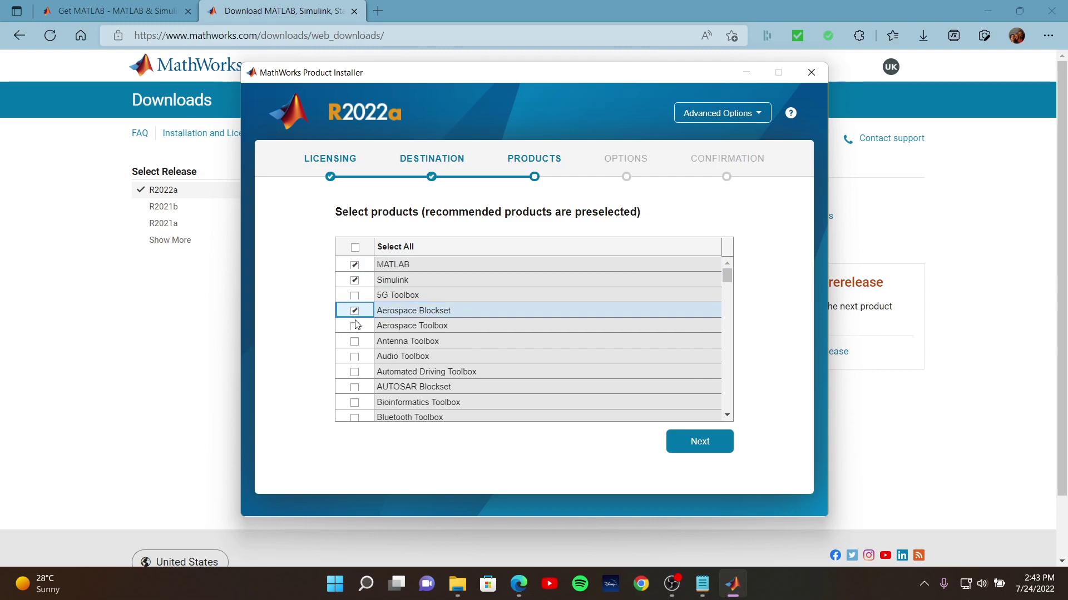
left_click(356, 327)
Add Control System Toolbox to the products to install and review the chosen products
scroll(456, 321, "down", 3)
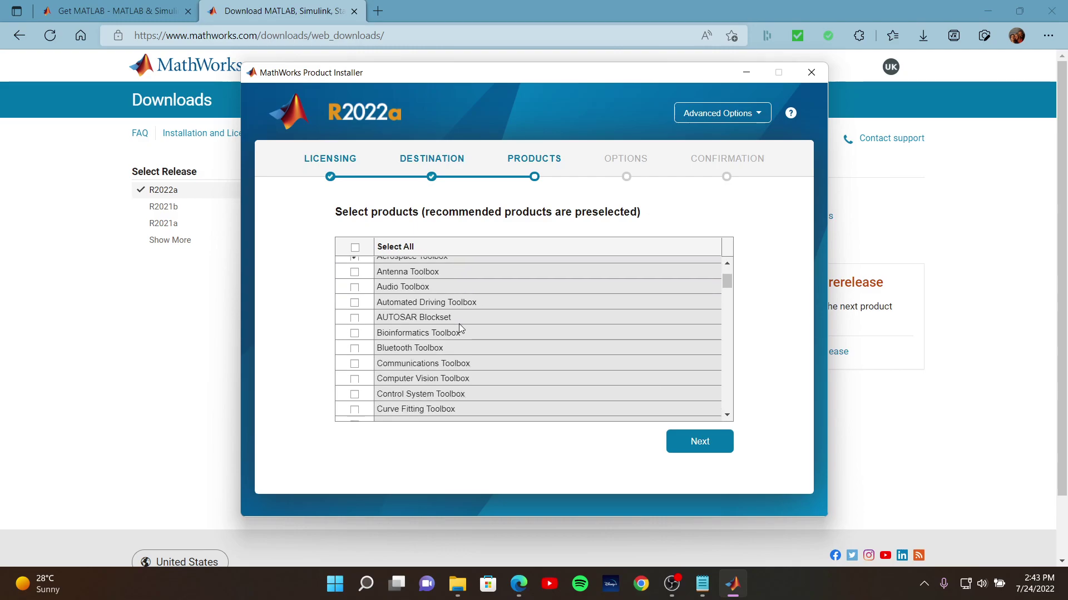
scroll(460, 326, "down", 3)
left_click(414, 328)
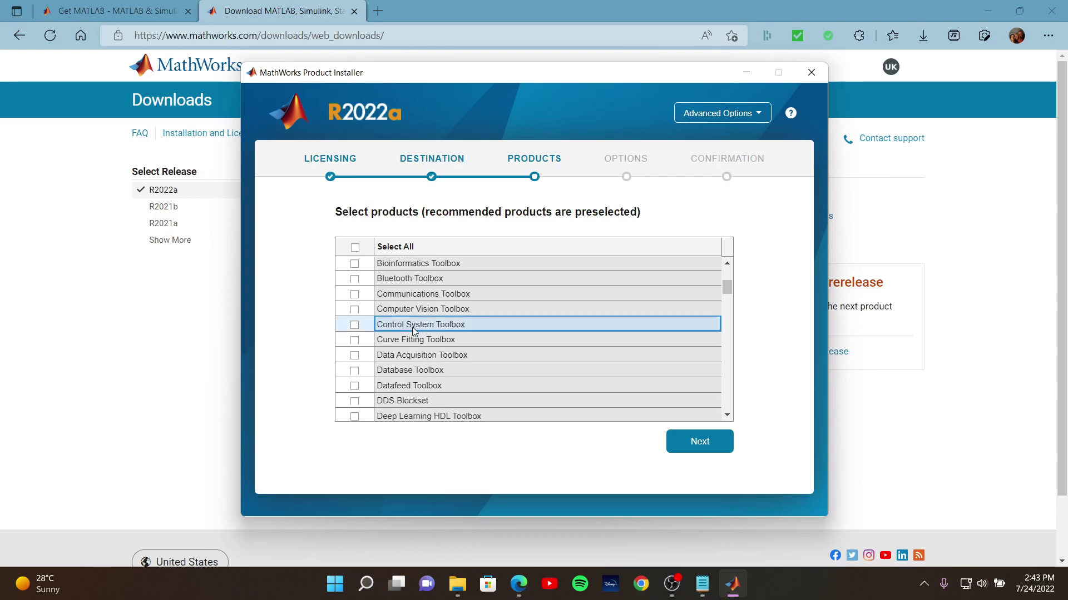
left_click(354, 328)
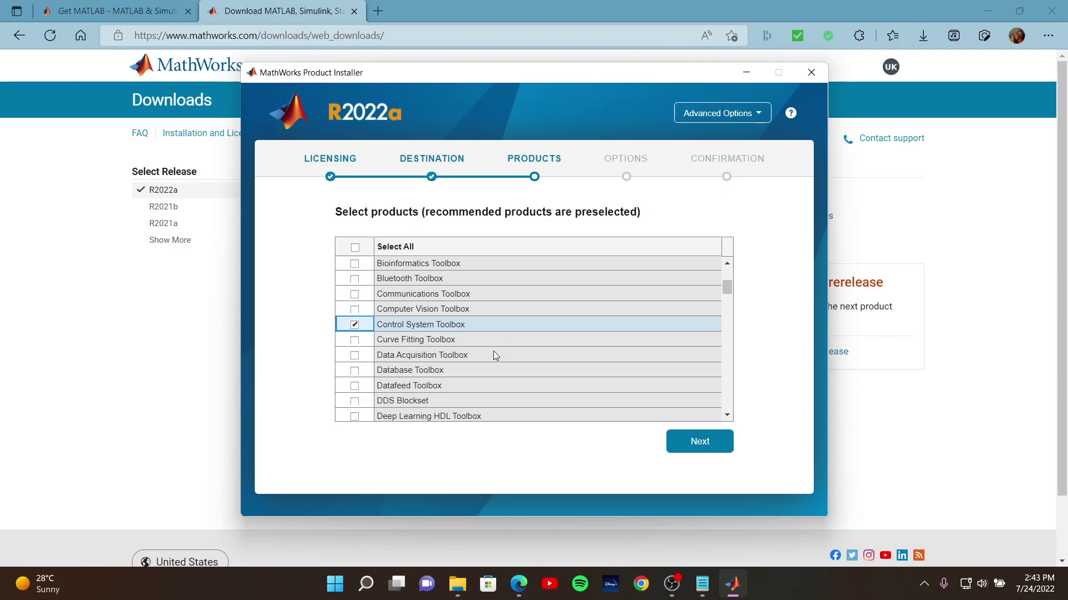
scroll(489, 350, "up", 3)
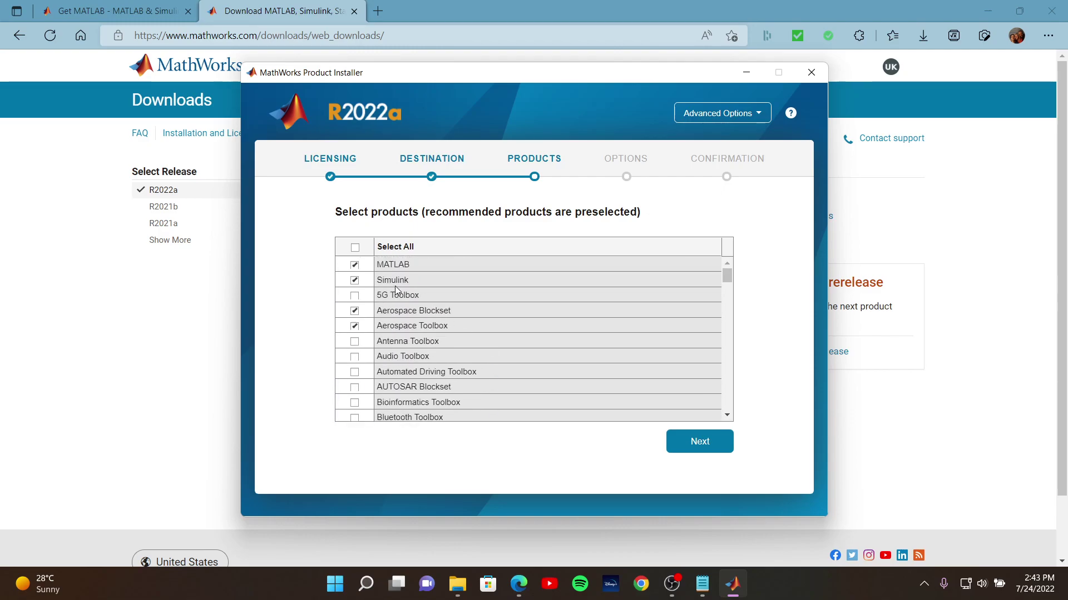
scroll(419, 349, "down", 2)
left_click(419, 394)
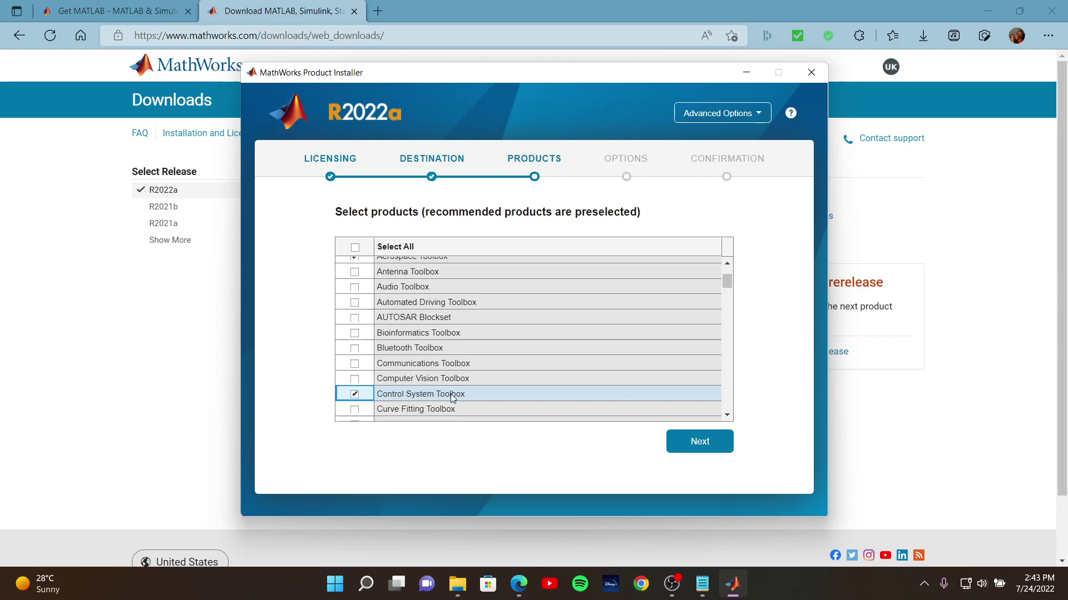
scroll(459, 386, "up", 2)
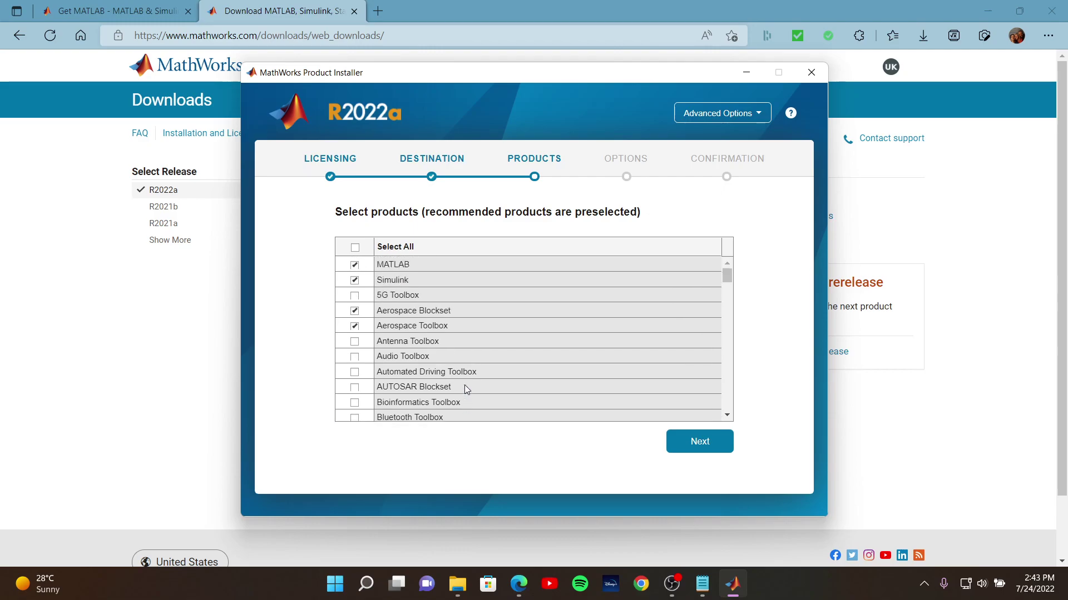
Look through the remaining toolboxes and blocksets in the installer's product list, down past Stateflow to the vehicle products
scroll(437, 343, "down", 10)
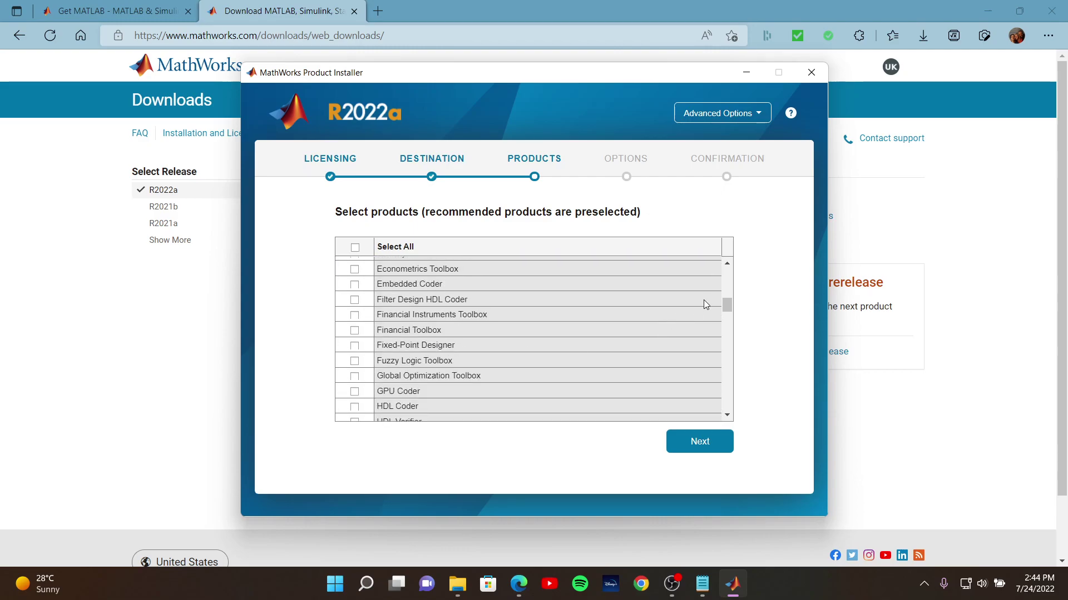
scroll(712, 298, "down", 5)
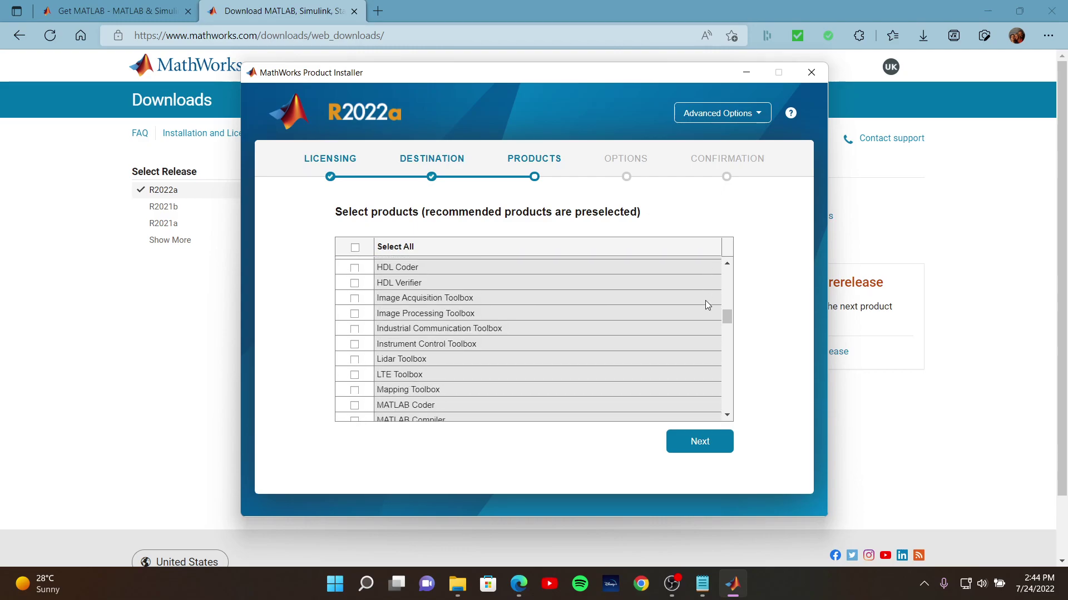
scroll(704, 304, "down", 2)
scroll(496, 309, "down", 1)
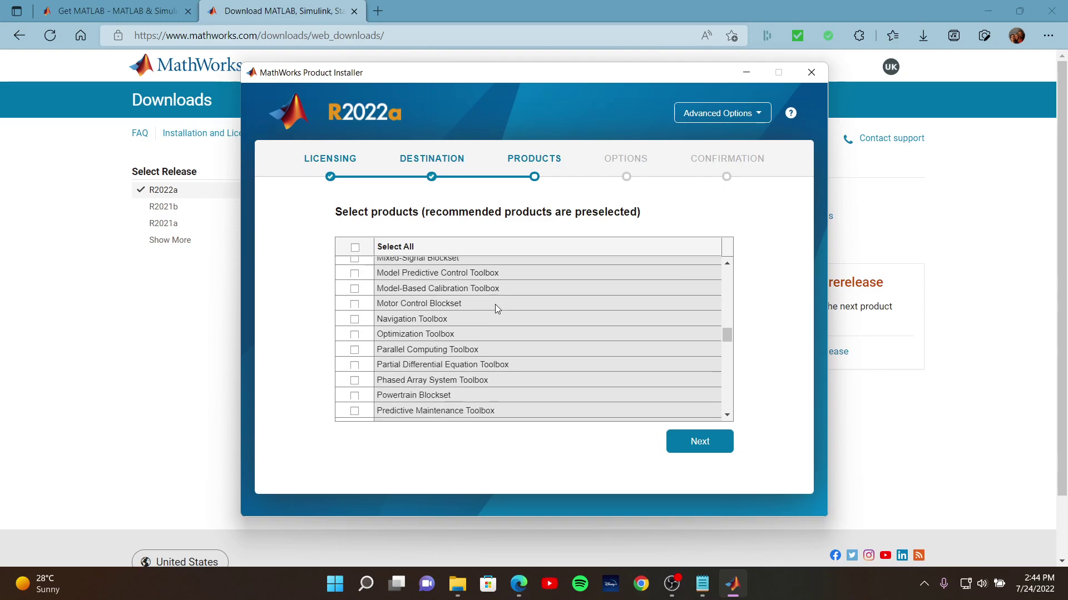
scroll(496, 311, "down", 1)
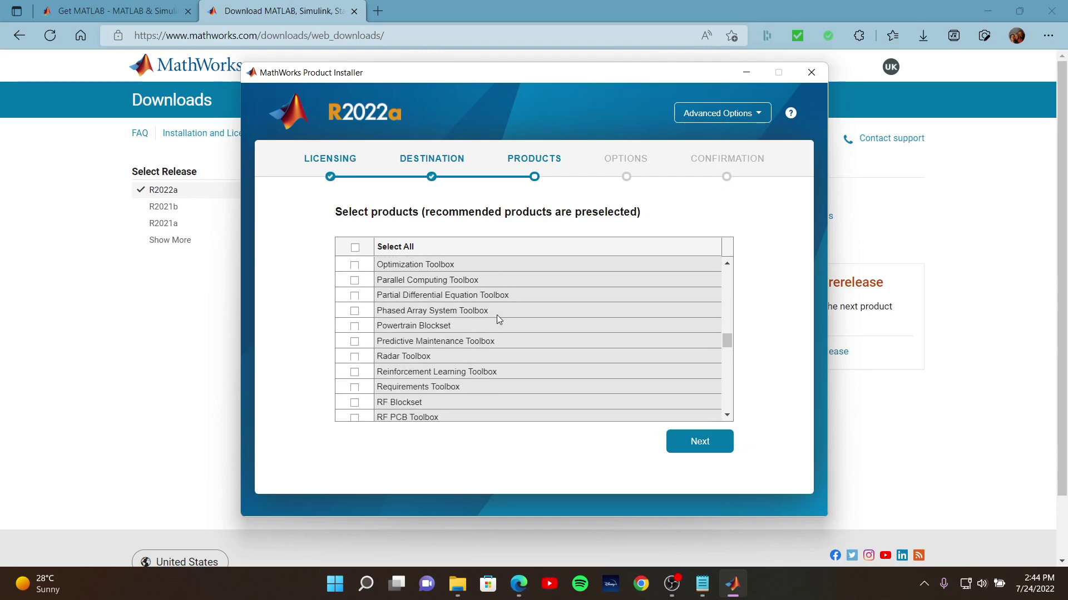
scroll(494, 319, "down", 1)
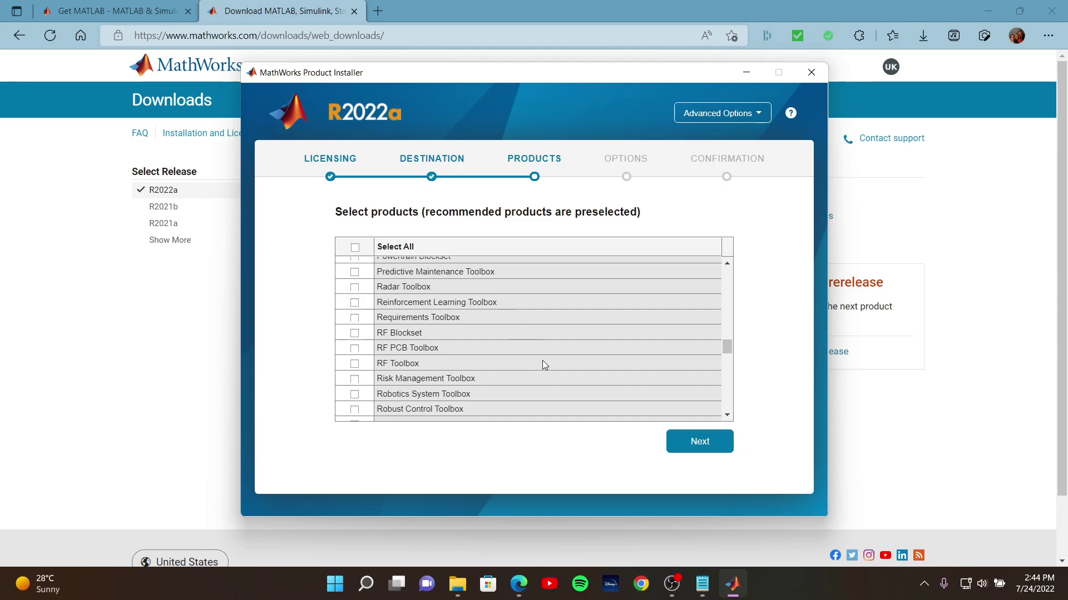
scroll(542, 360, "down", 2)
scroll(546, 365, "down", 1)
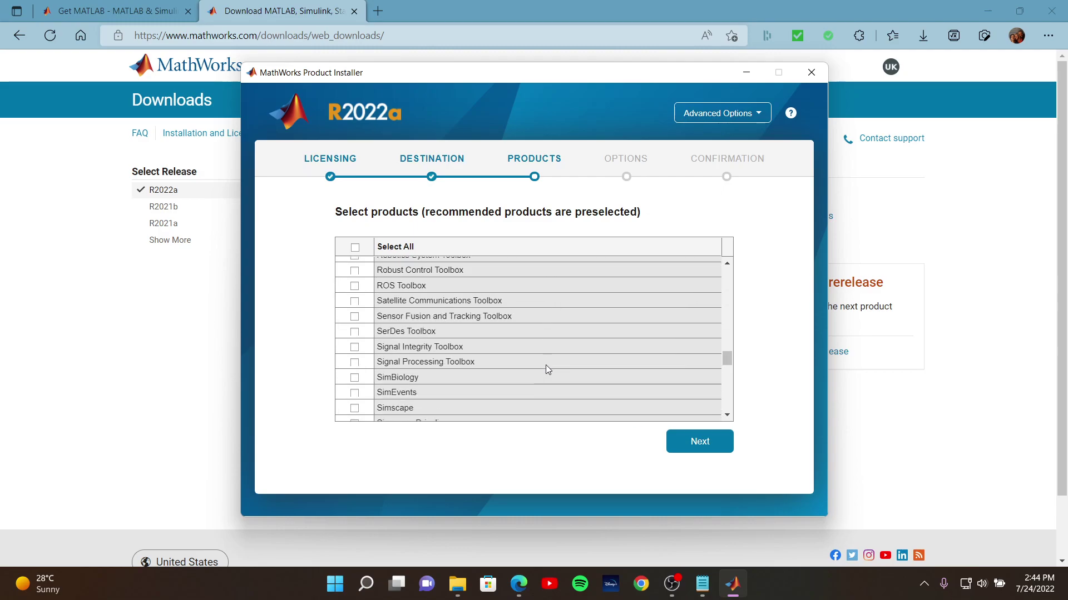
scroll(550, 378, "down", 3)
scroll(477, 325, "up", 2)
scroll(412, 332, "up", 2)
scroll(484, 368, "down", 5)
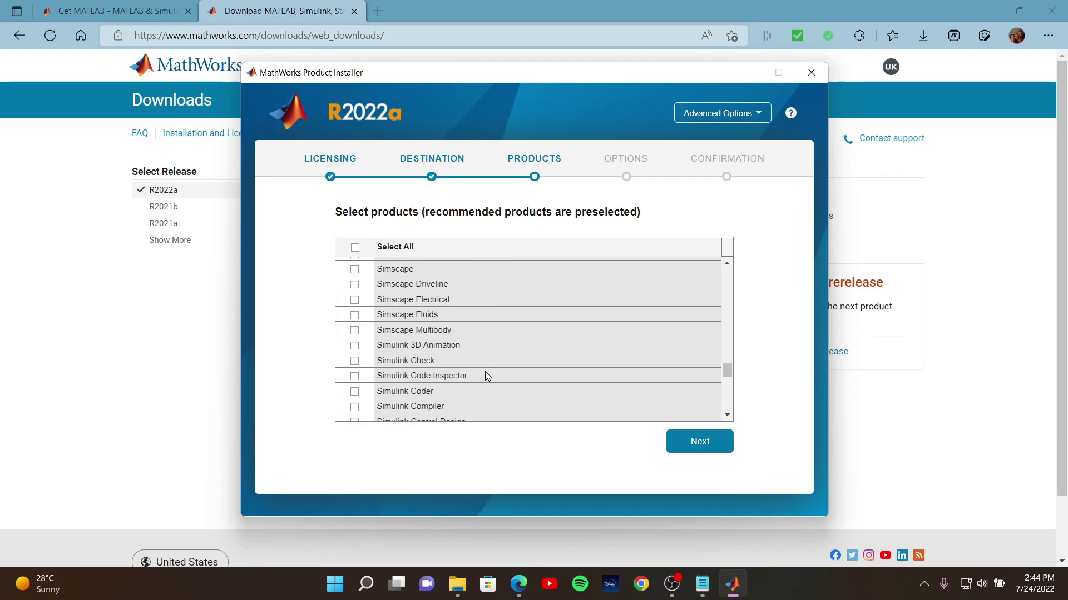
scroll(472, 354, "up", 2)
scroll(446, 286, "down", 8)
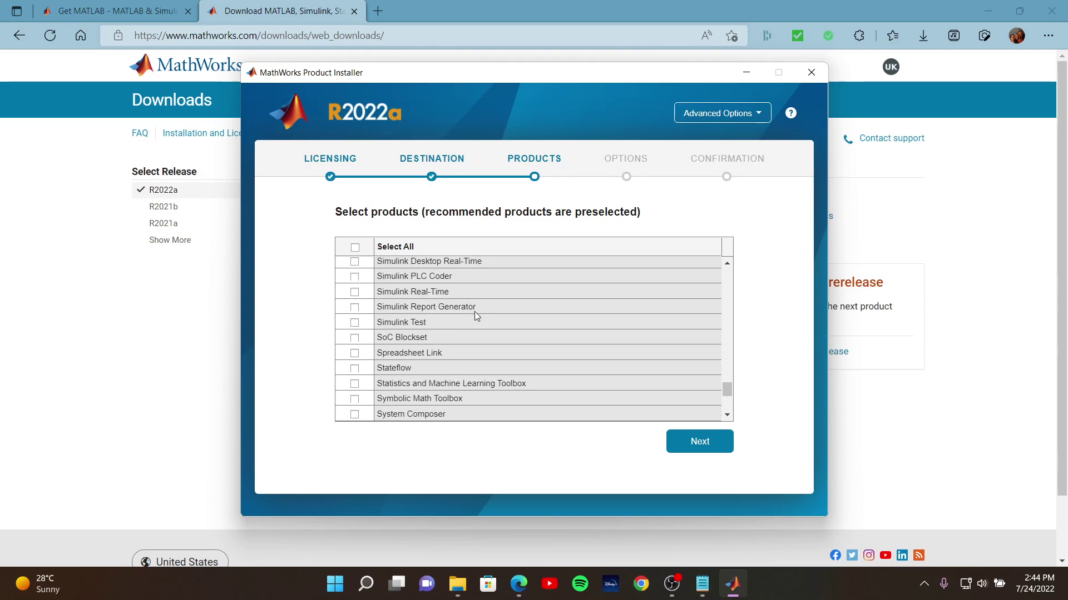
left_click(428, 312)
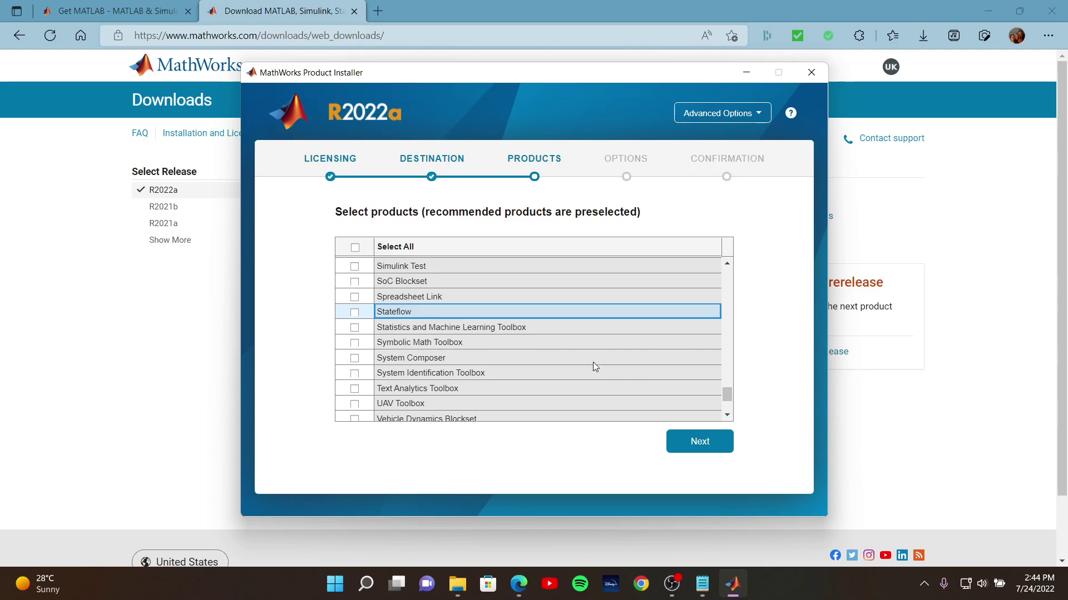
scroll(606, 354, "down", 2)
scroll(605, 359, "up", 2)
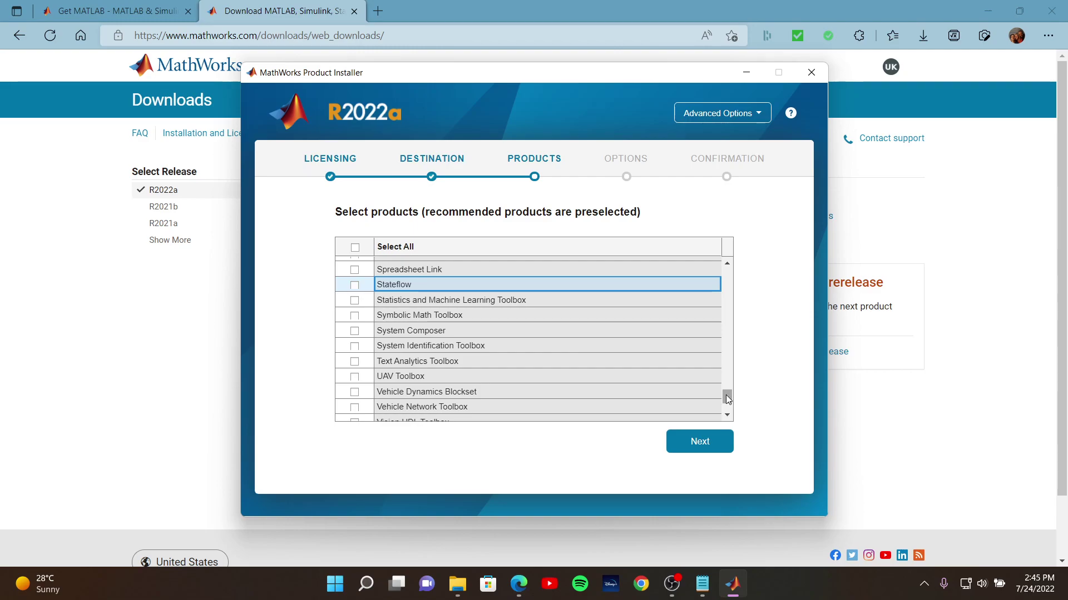
Recheck the chosen products, install them and close the installer once the installation has finished
left_click_drag(725, 398, 741, 245)
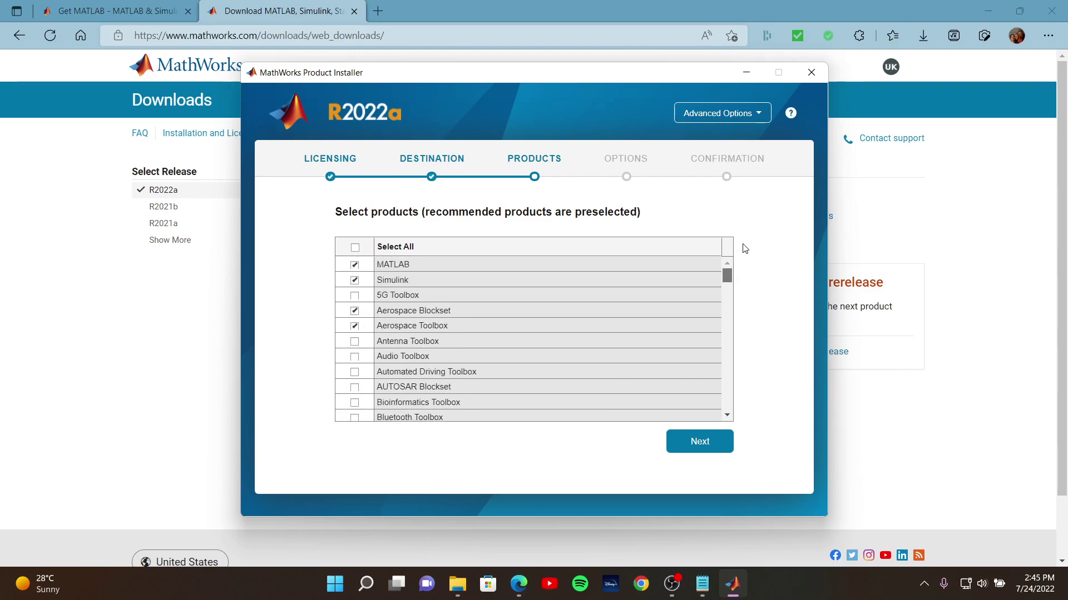
scroll(486, 362, "down", 3)
scroll(485, 367, "up", 2)
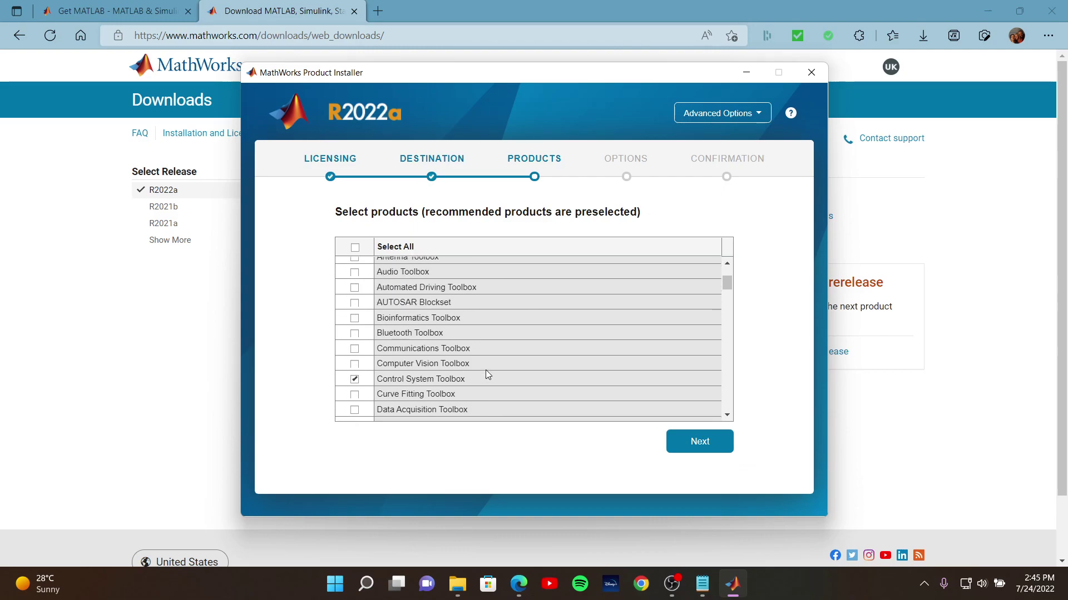
left_click(700, 443)
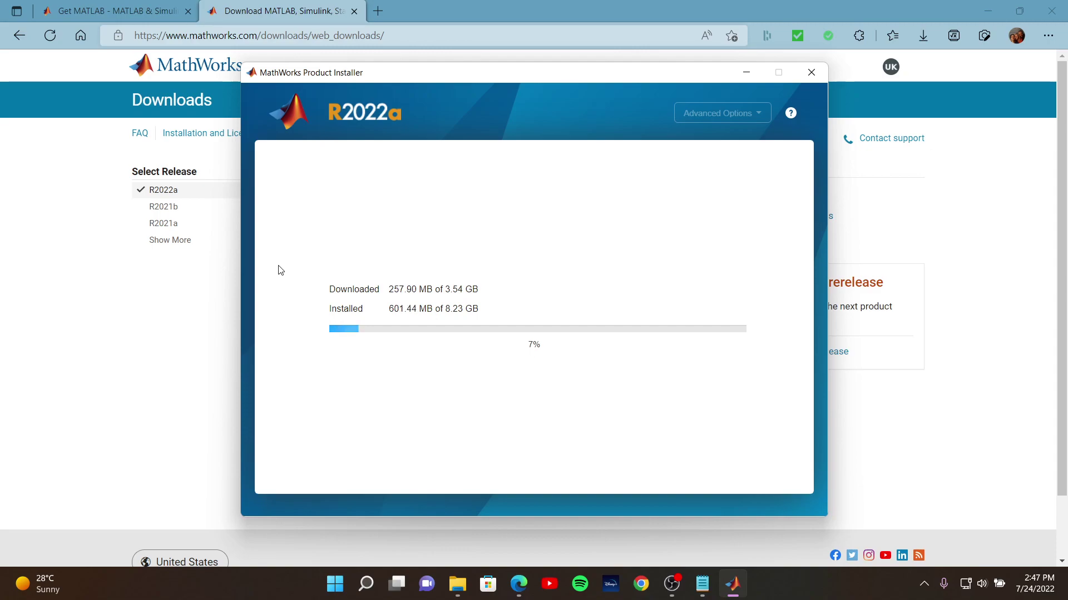
left_click(763, 594)
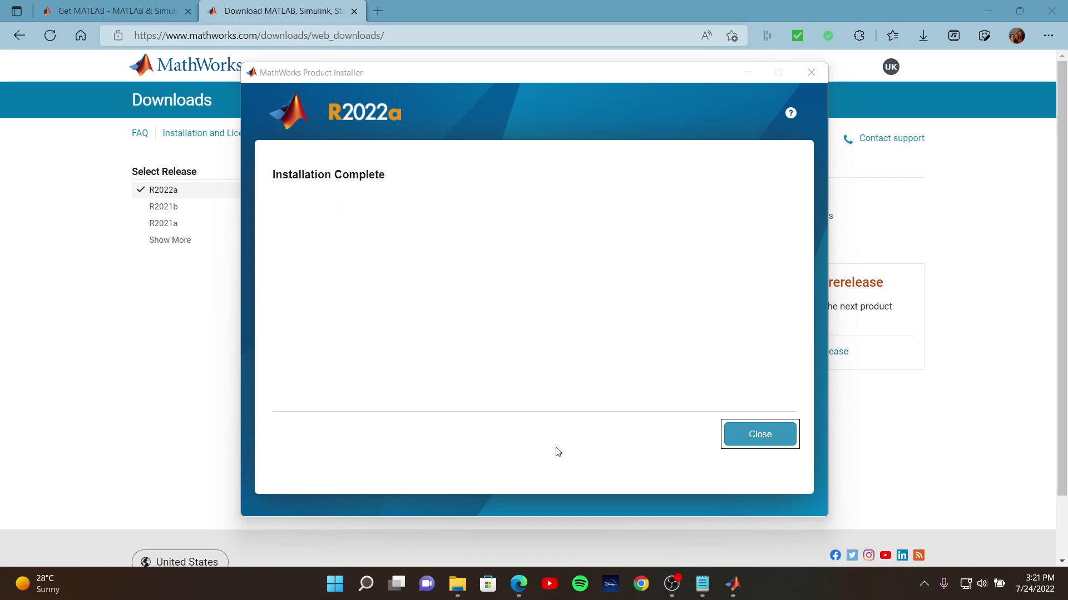
left_click(763, 441)
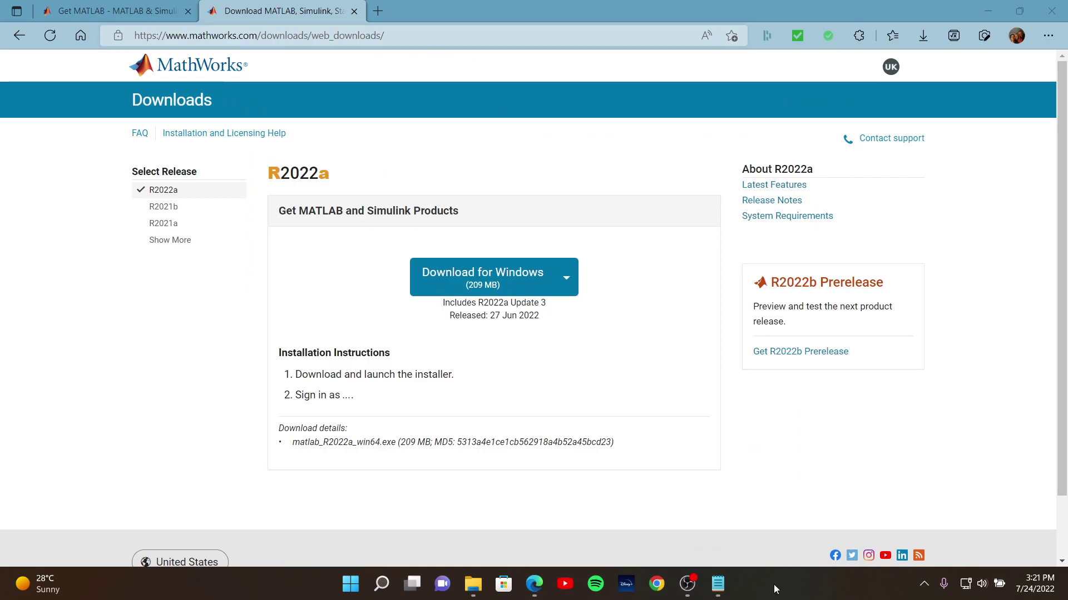
Switch to File Explorer, open C:\Program Files\MATLAB\R2022a\bin and select the matlab application
key("alt+Tab")
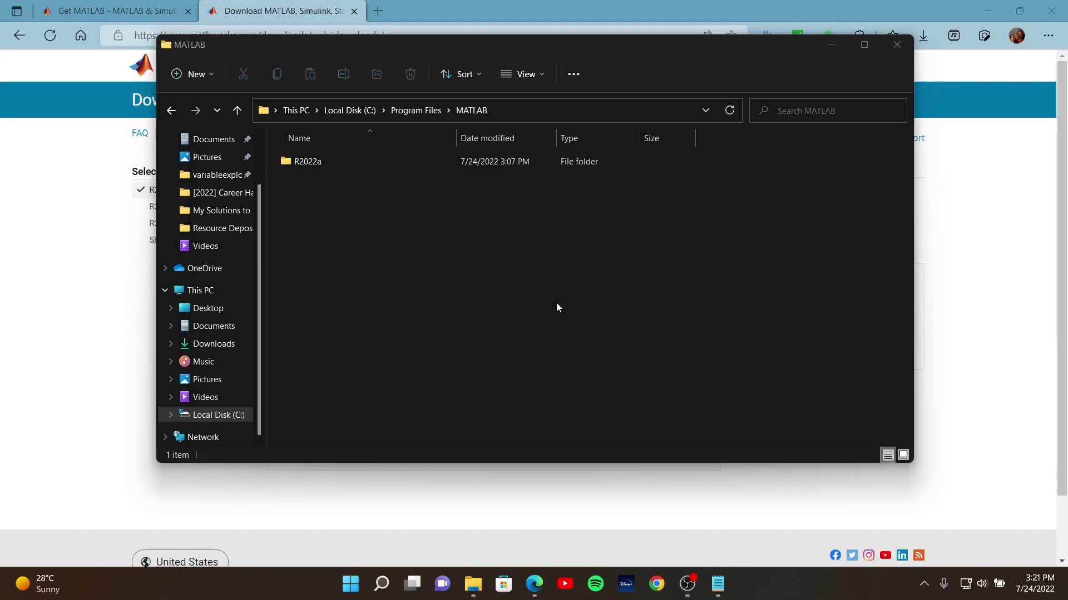
left_click(563, 109)
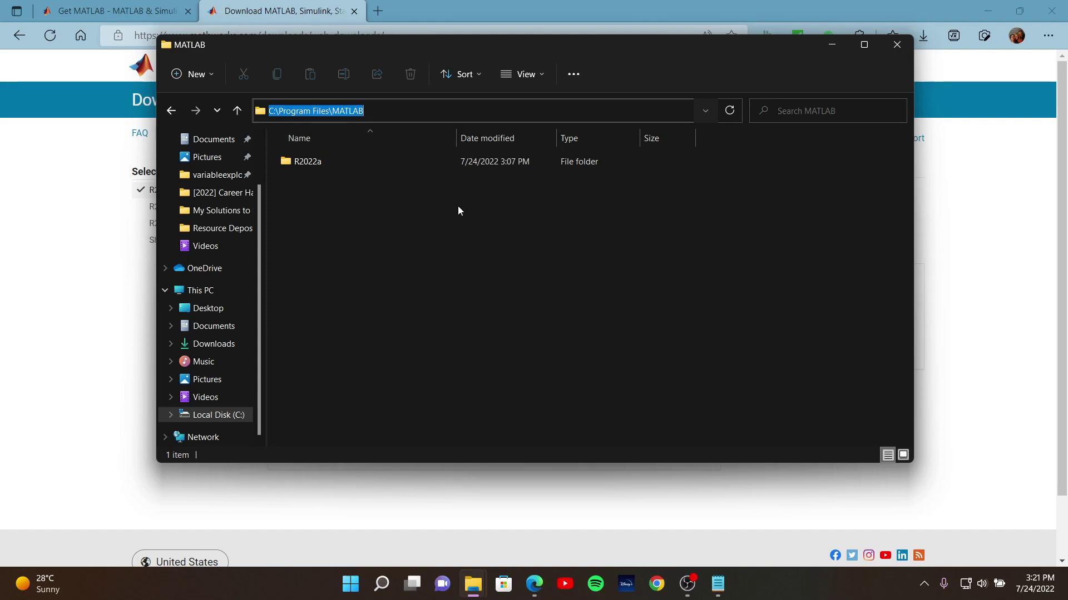
left_click(391, 220)
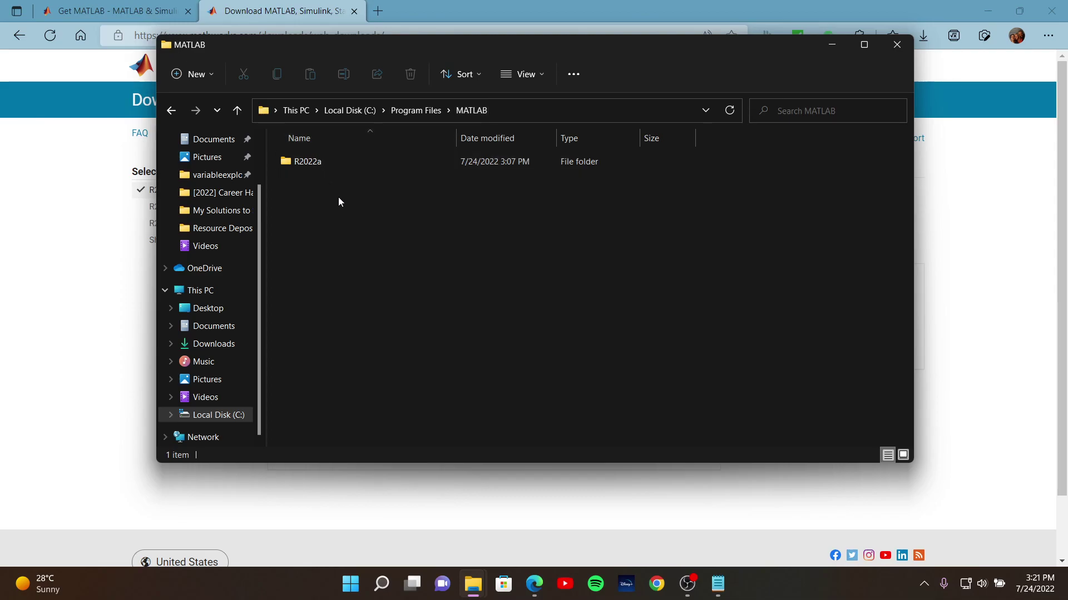
double_click(342, 170)
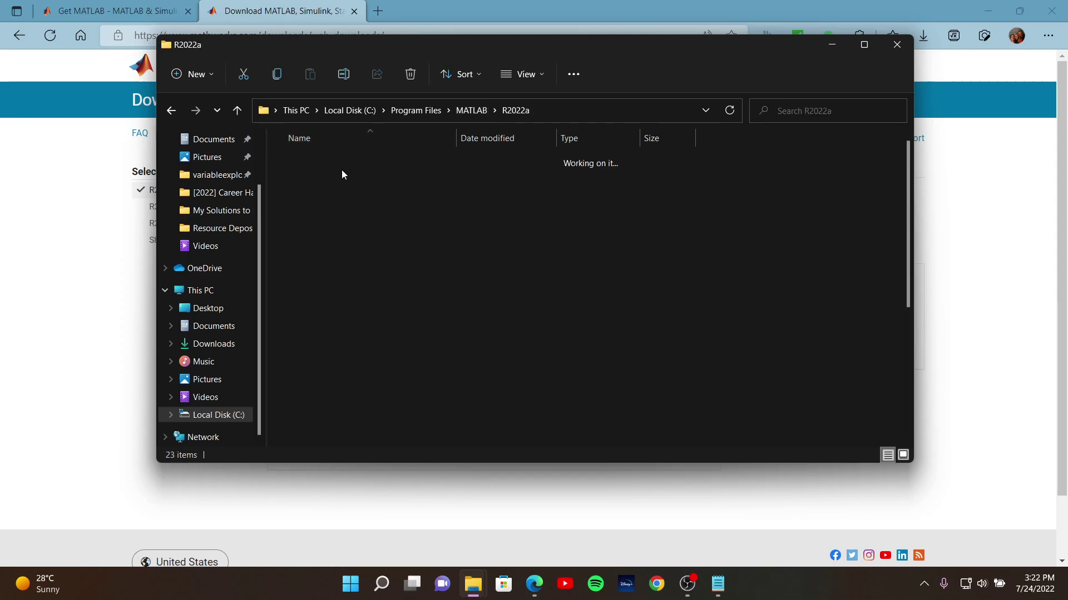
scroll(409, 226, "down", 4)
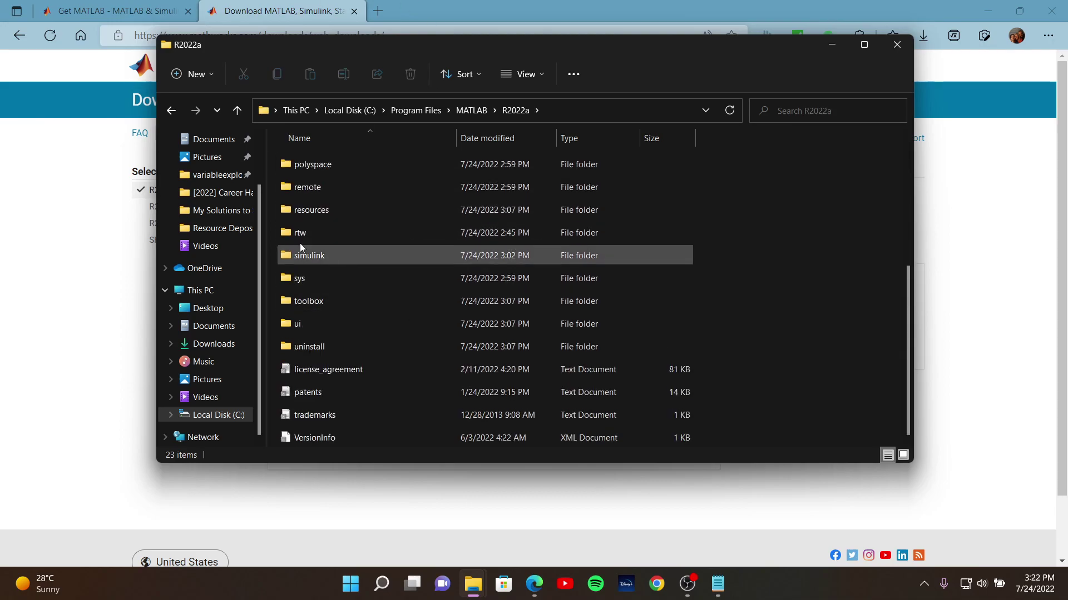
scroll(450, 294, "up", 4)
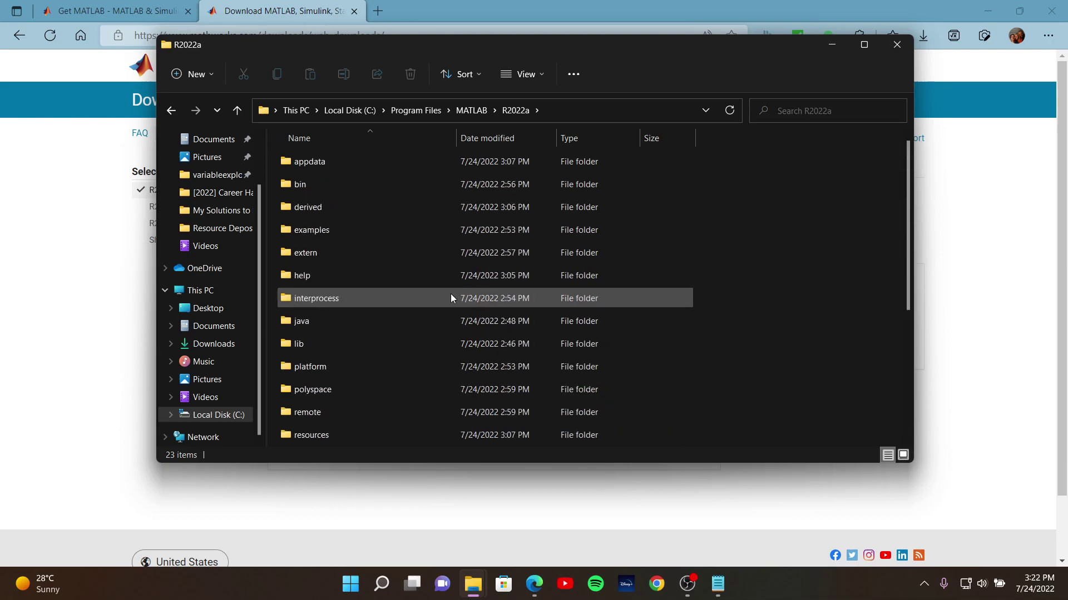
double_click(358, 188)
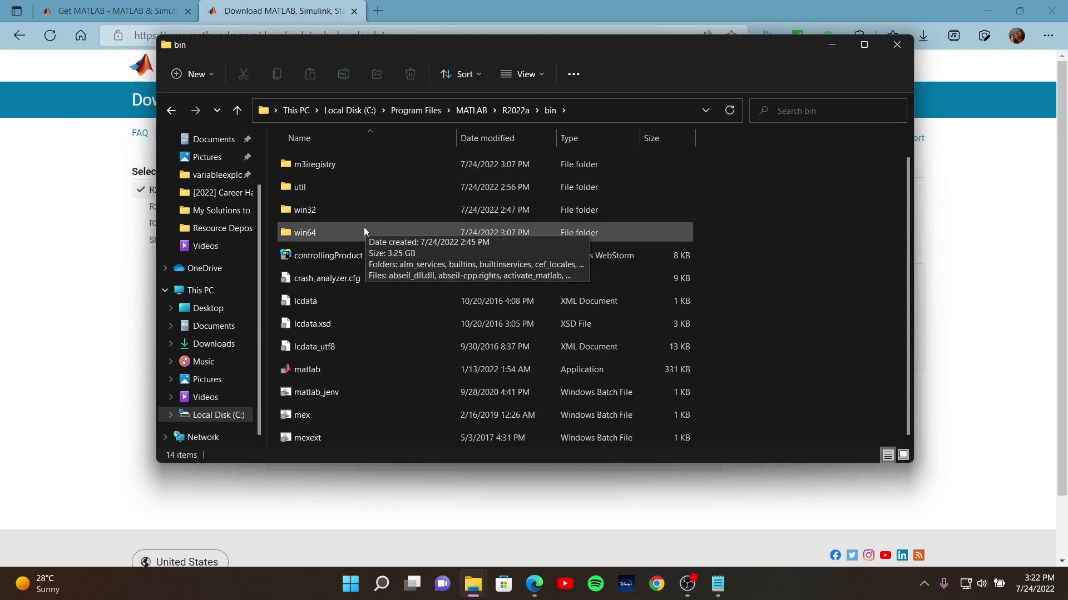
scroll(365, 229, "up", 1)
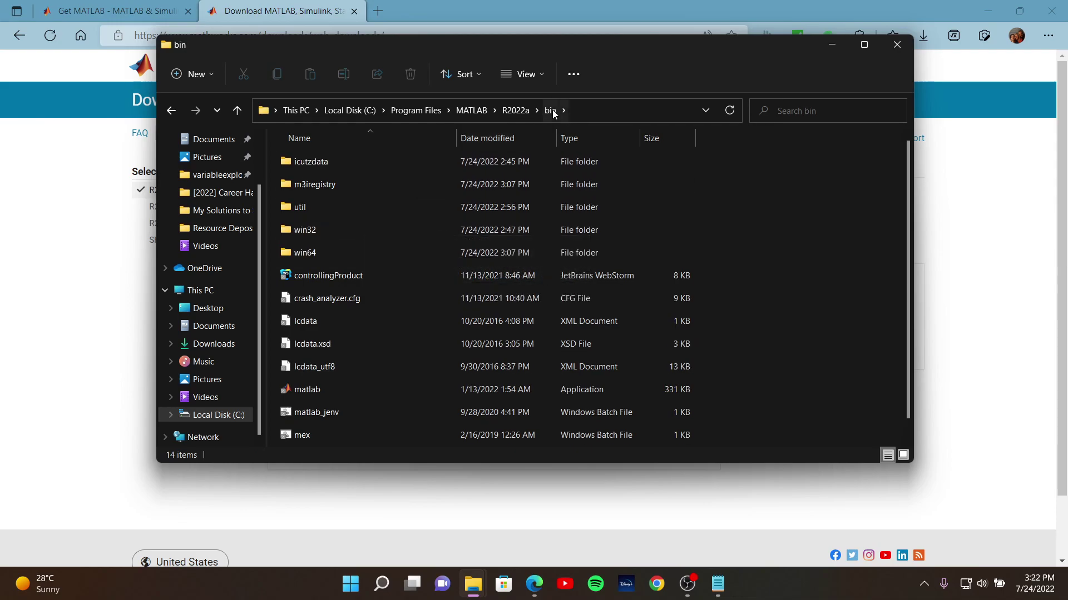
scroll(341, 348, "down", 1)
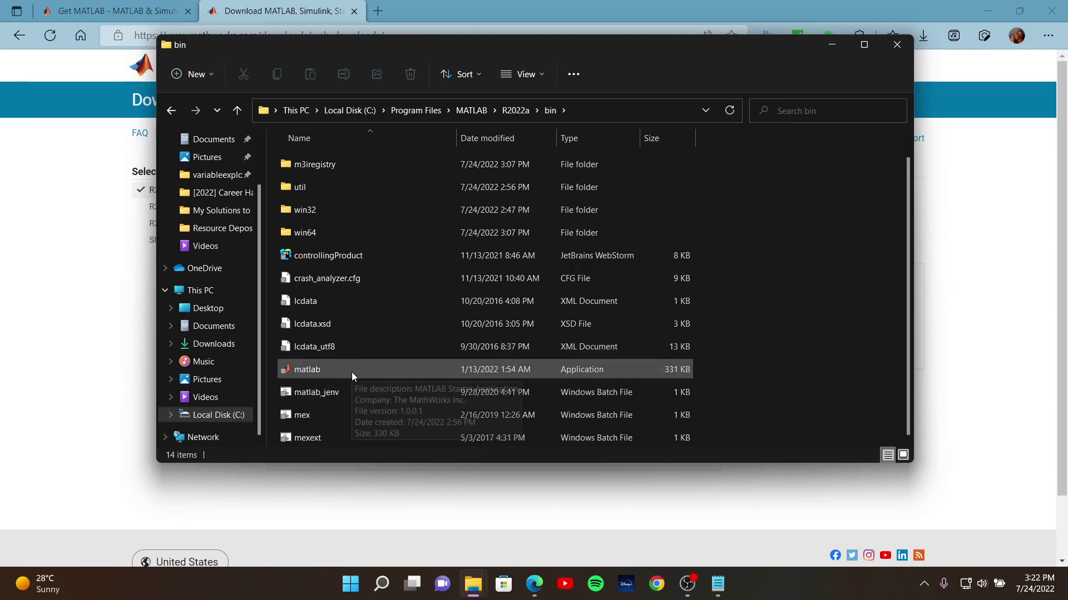
mouse_move(381, 592)
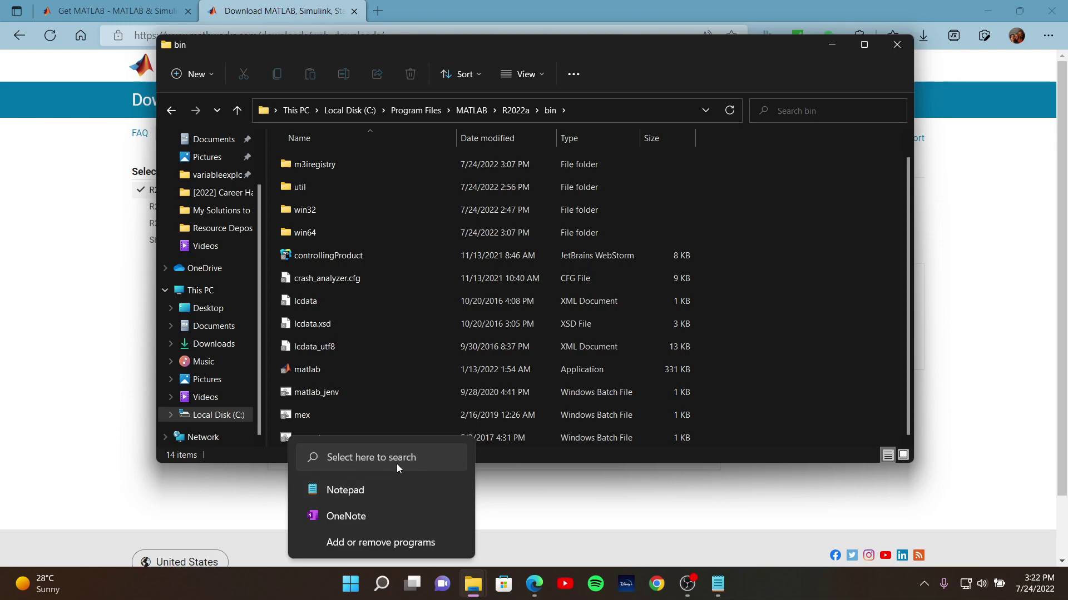
left_click(397, 368)
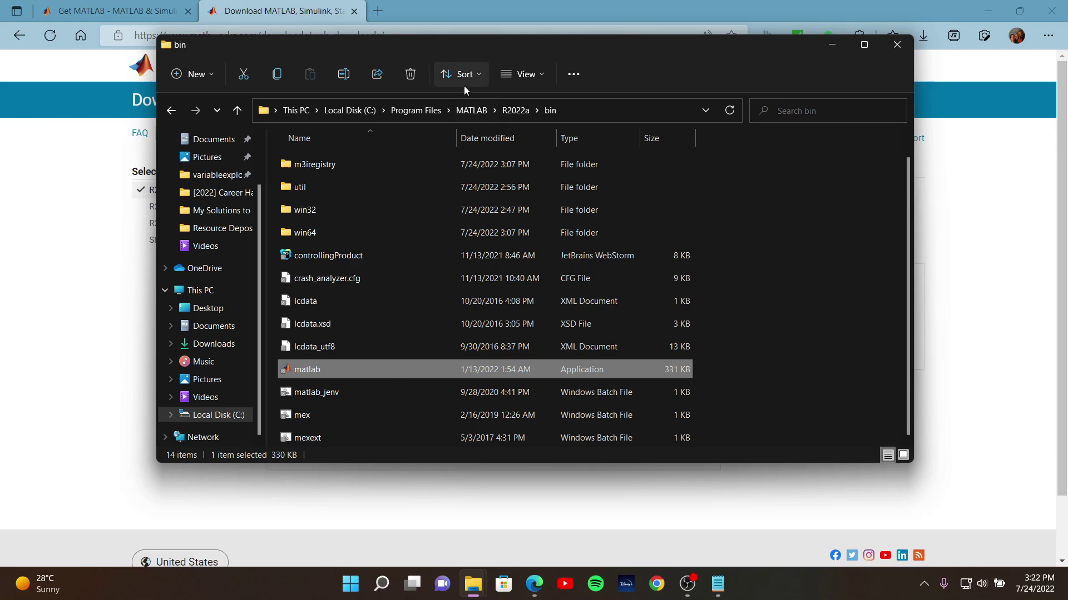
Go back to the R2022a folder, reopen its bin folder and launch the matlab application
left_click_drag(541, 45, 490, 59)
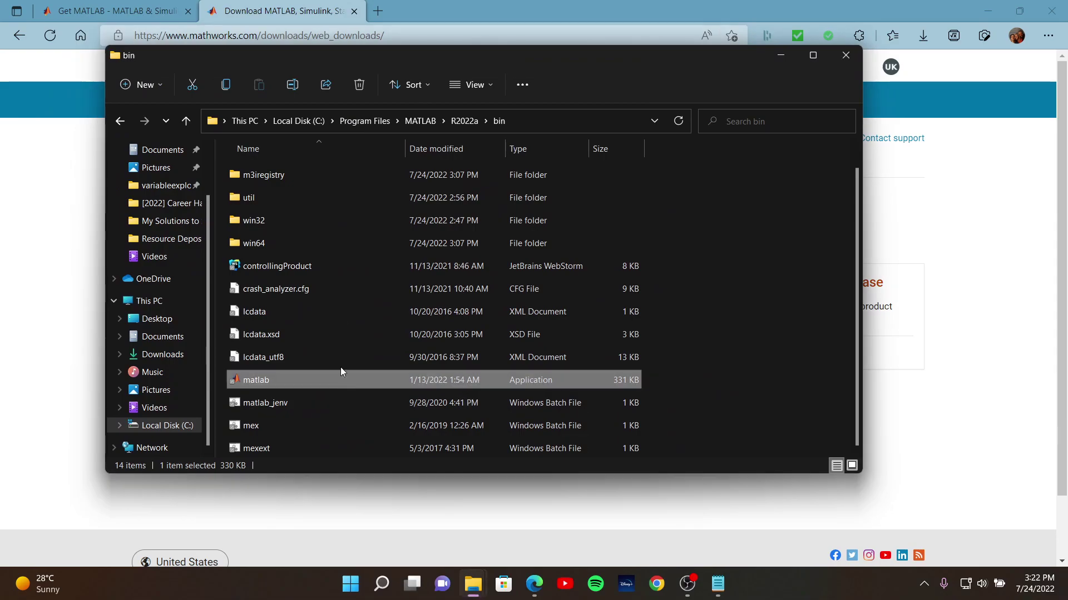
left_click_drag(454, 58, 481, 92)
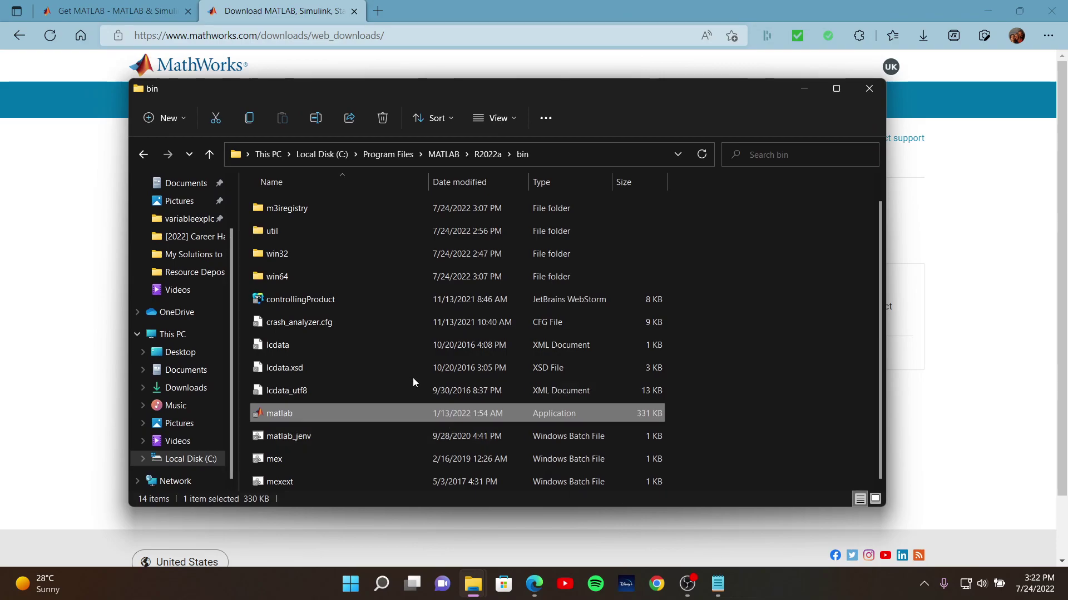
scroll(411, 378, "up", 1)
left_click(143, 154)
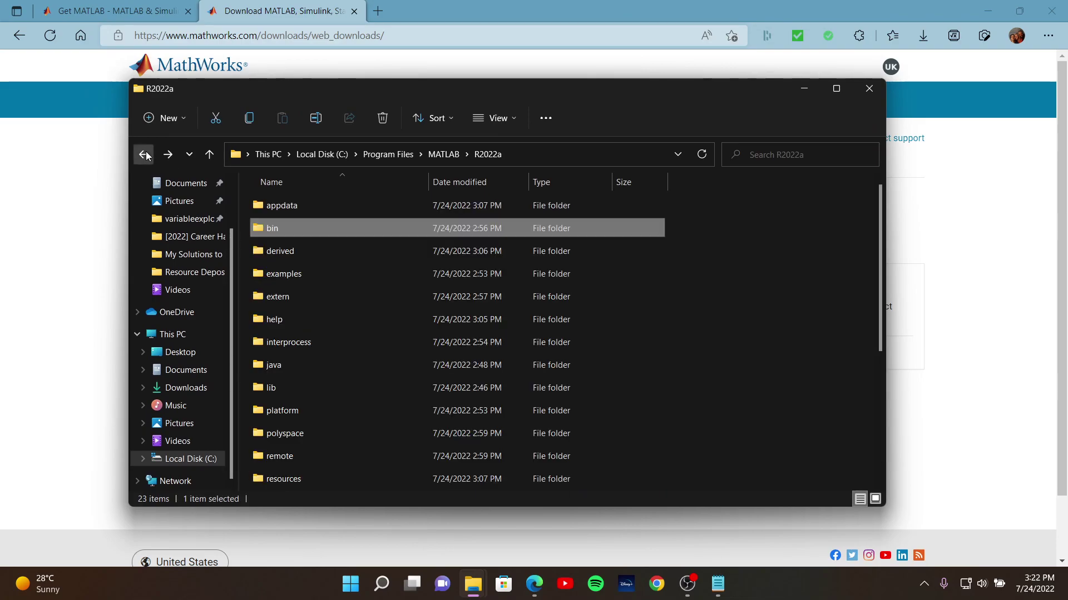
scroll(364, 305, "down", 4)
scroll(370, 322, "up", 4)
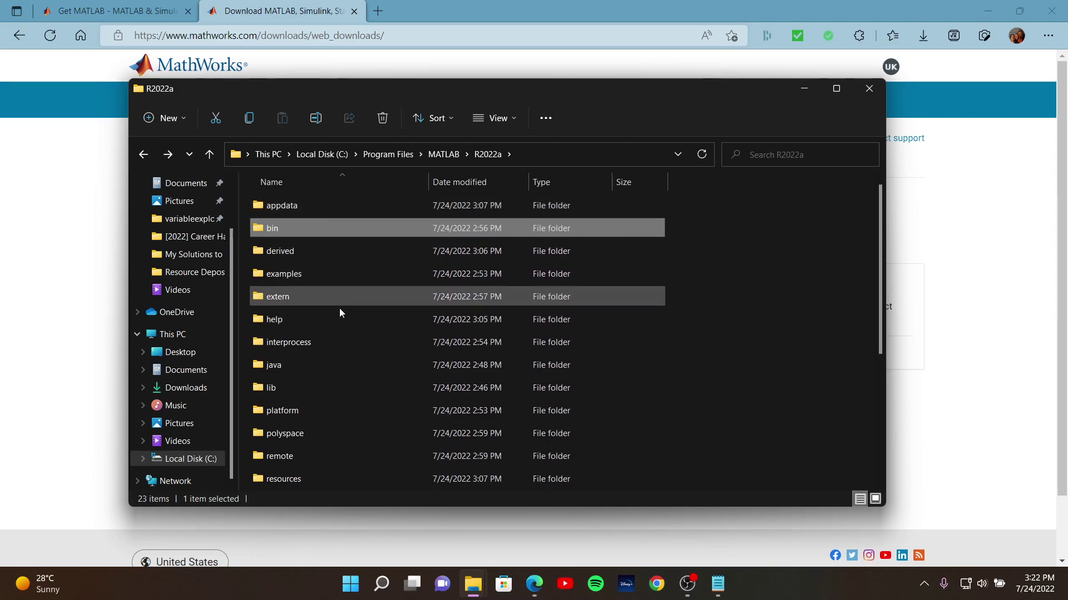
double_click(301, 224)
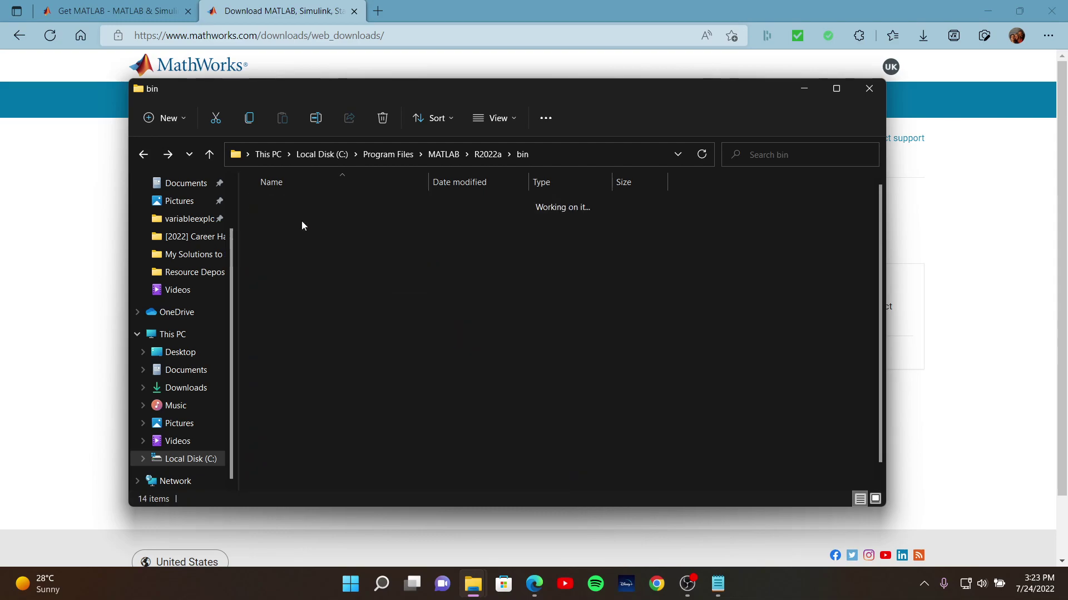
scroll(315, 311, "down", 1)
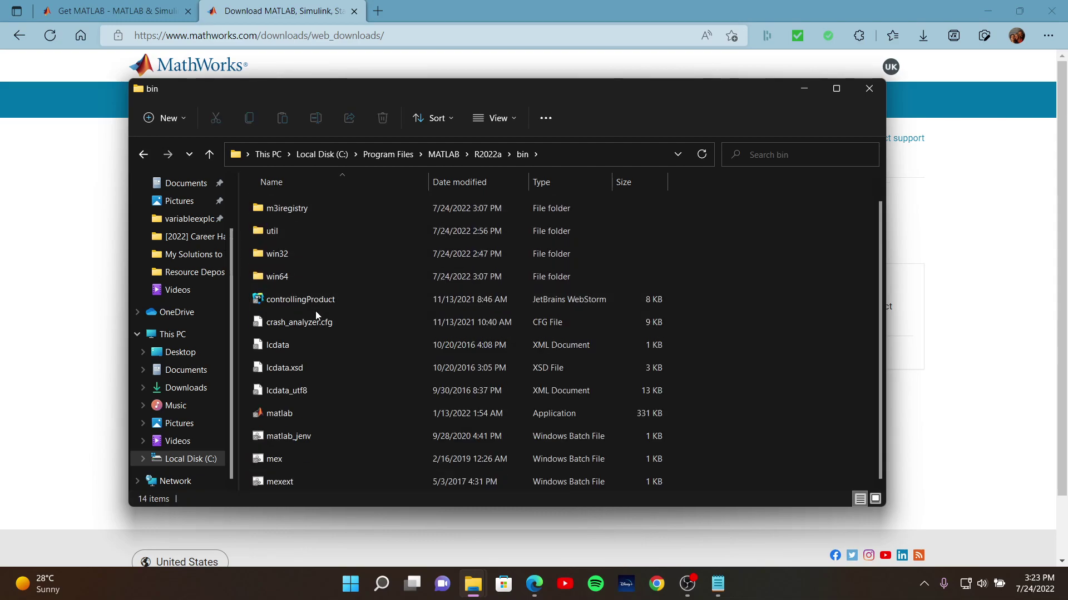
left_click(295, 415)
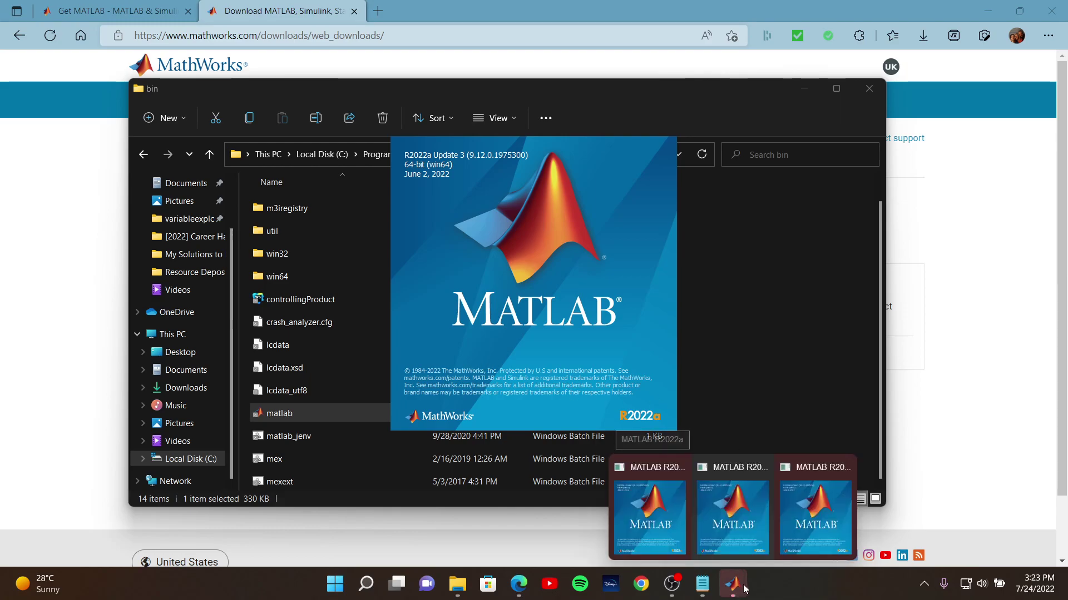
Close the duplicate MATLAB R2022a startup windows
mouse_move(740, 583)
left_click(763, 468)
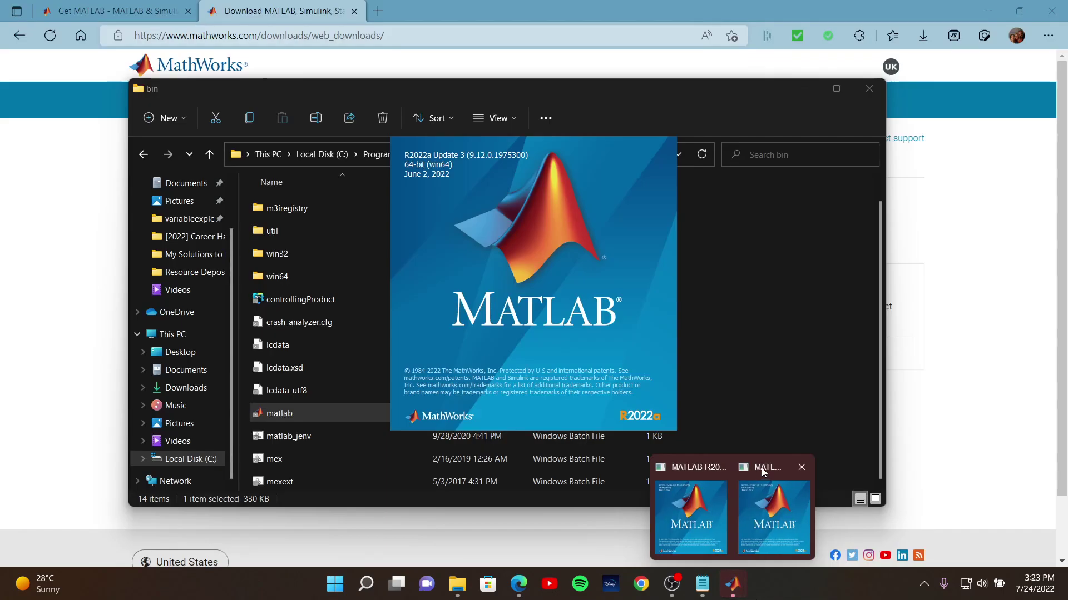
left_click(804, 468)
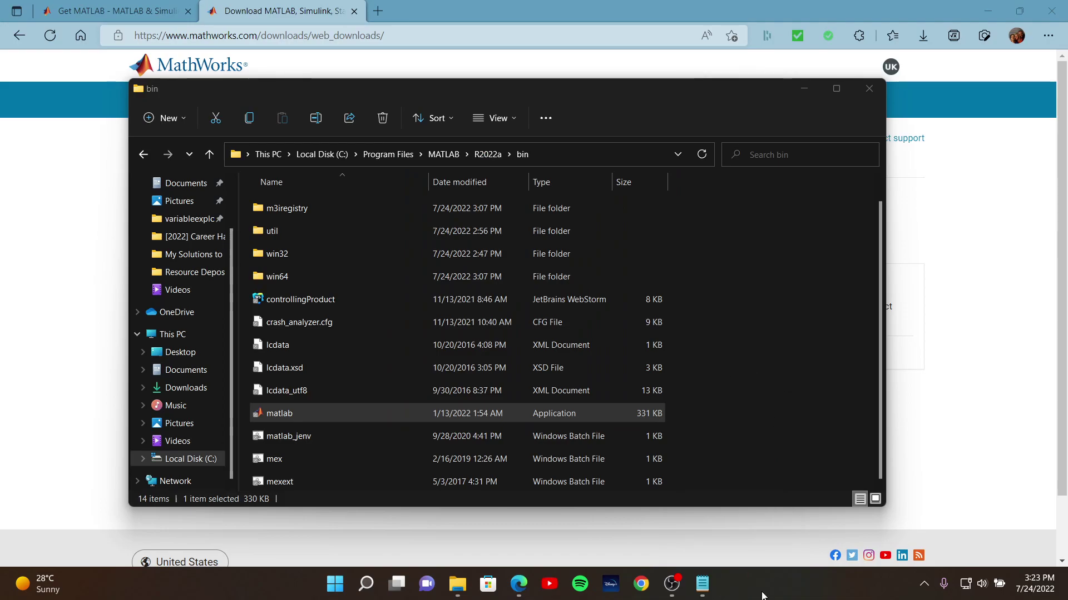
Close the two extra MATLAB R2022a windows, stopping the operation in progress so that the busy one exits
mouse_move(746, 581)
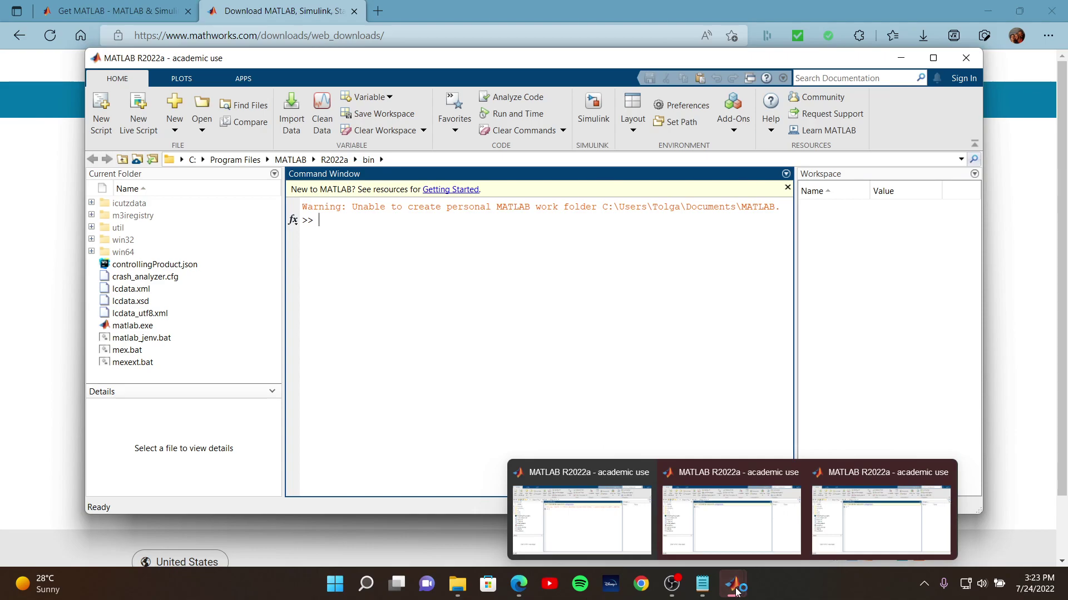
left_click(973, 63)
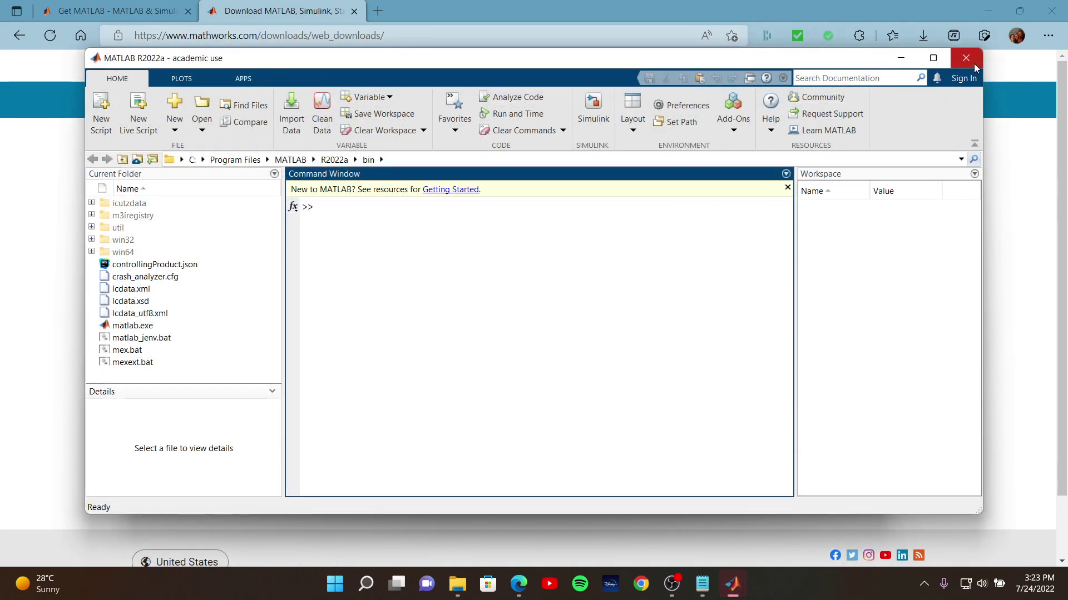
left_click(974, 67)
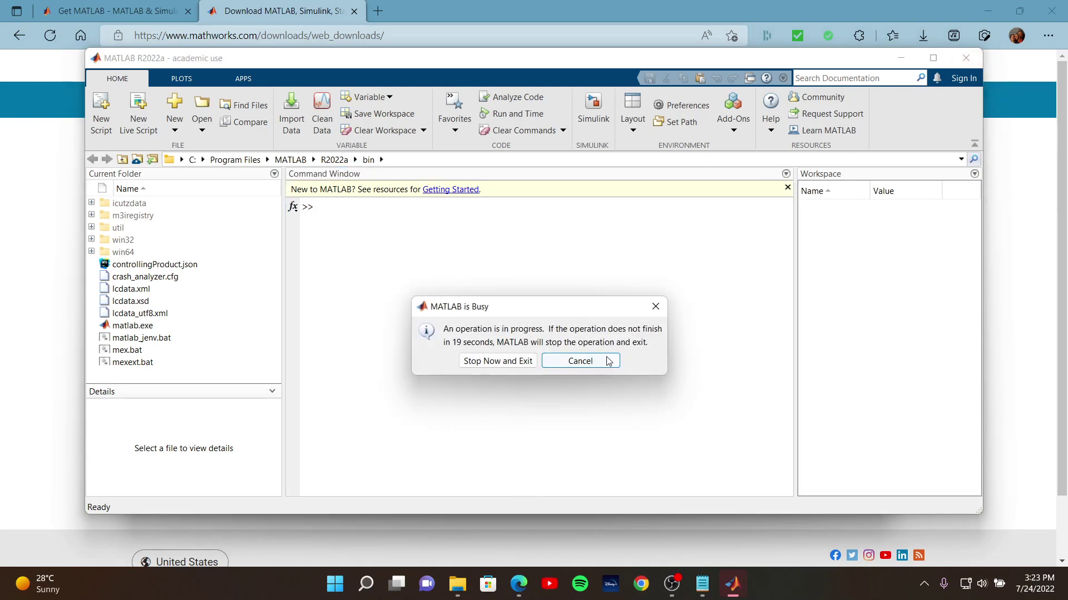
mouse_move(702, 583)
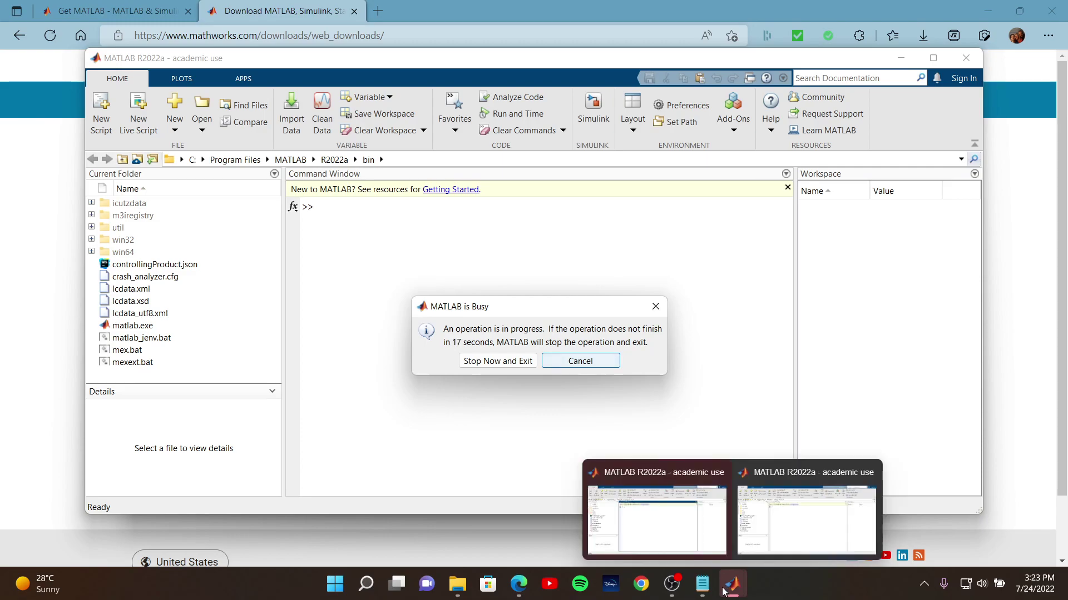
left_click(480, 361)
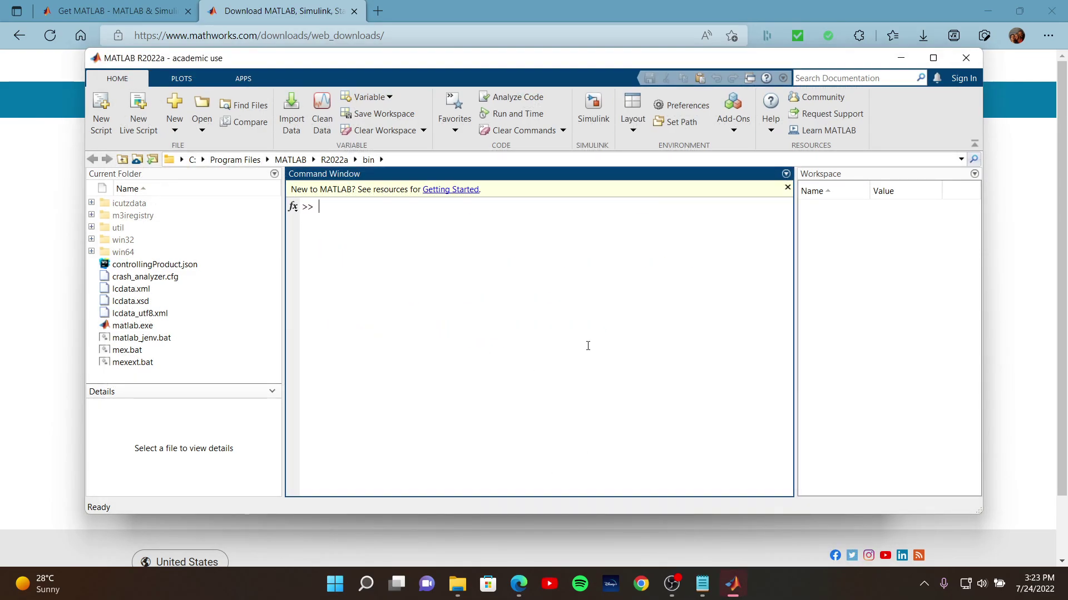
Maximize the remaining MATLAB window and dismiss the Getting Started notice above the Command Window
mouse_move(735, 595)
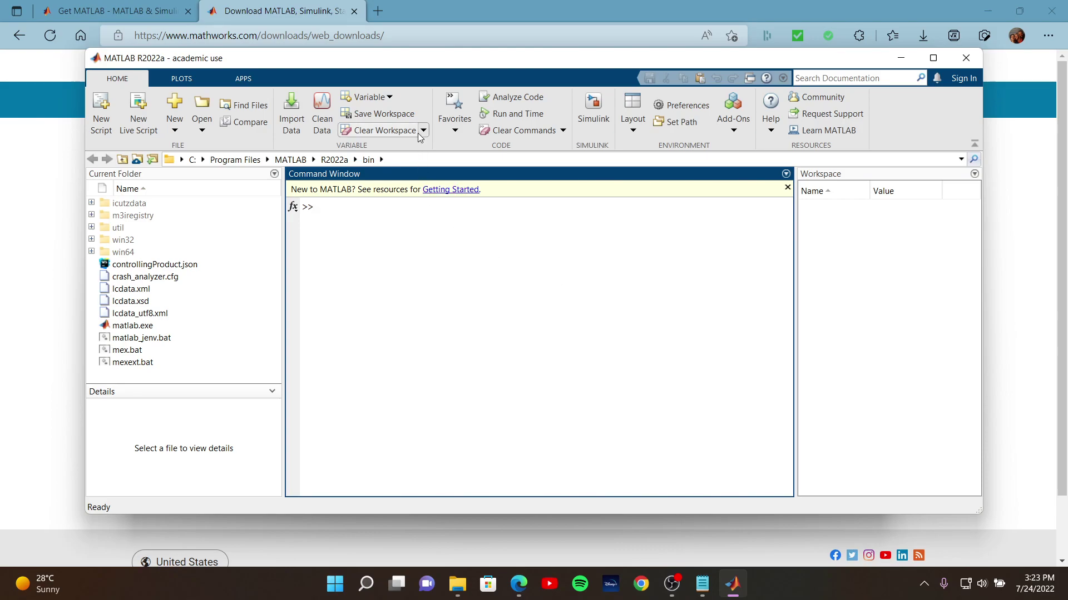
double_click(501, 66)
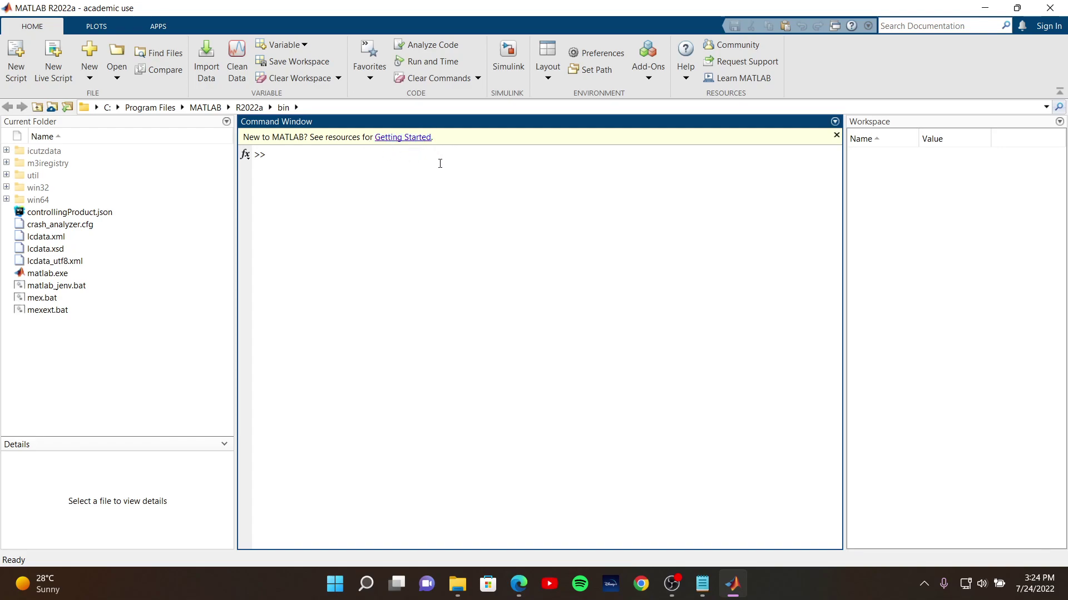
left_click(836, 135)
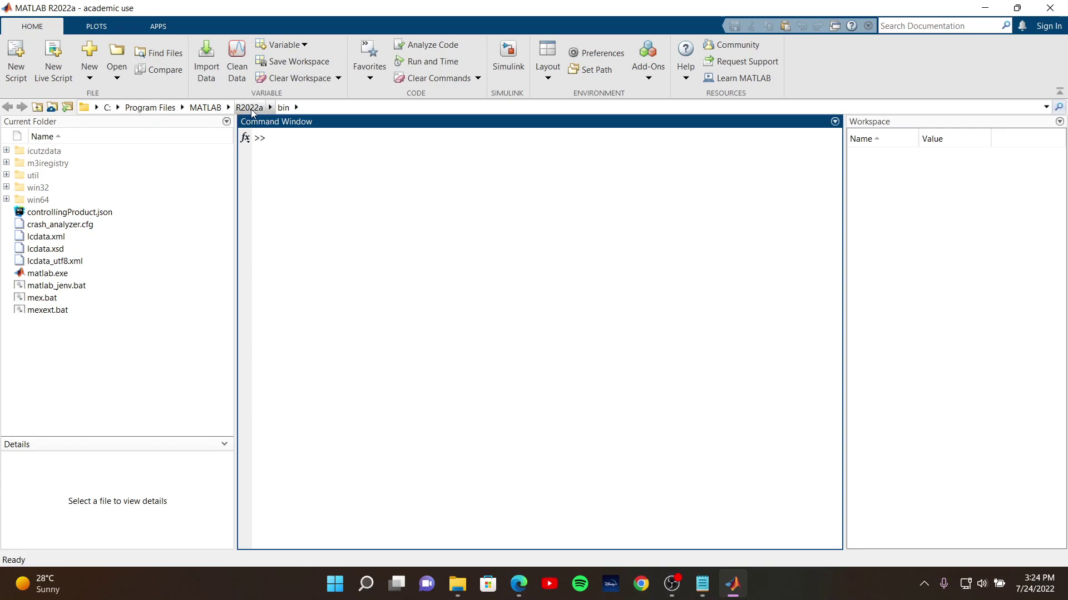
Change MATLAB's current folder to C:\Program Files\MATLAB
left_click(347, 106)
left_click(346, 106)
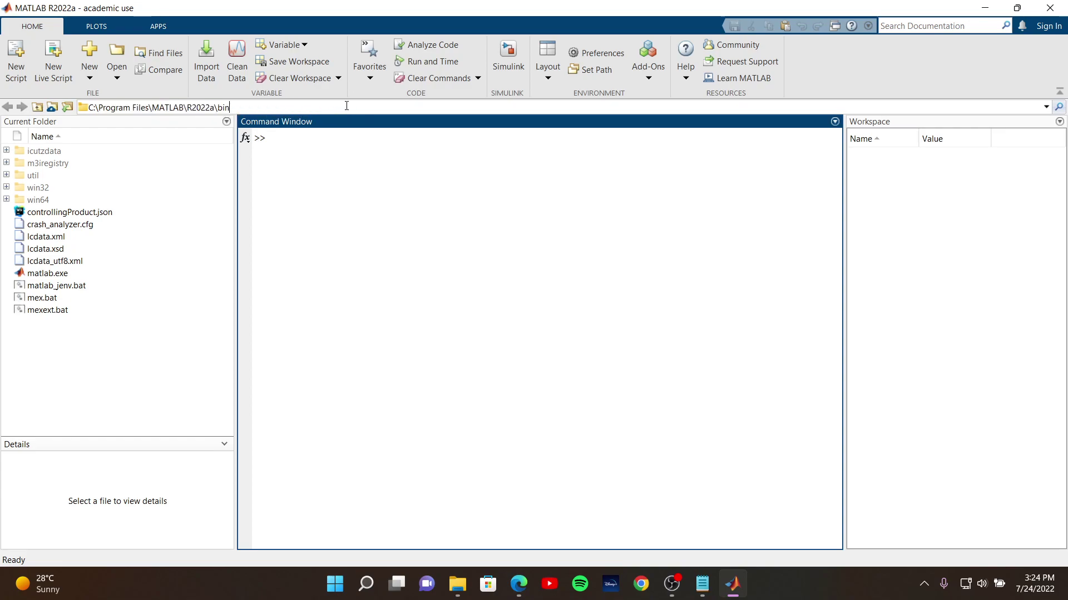
left_click(393, 322)
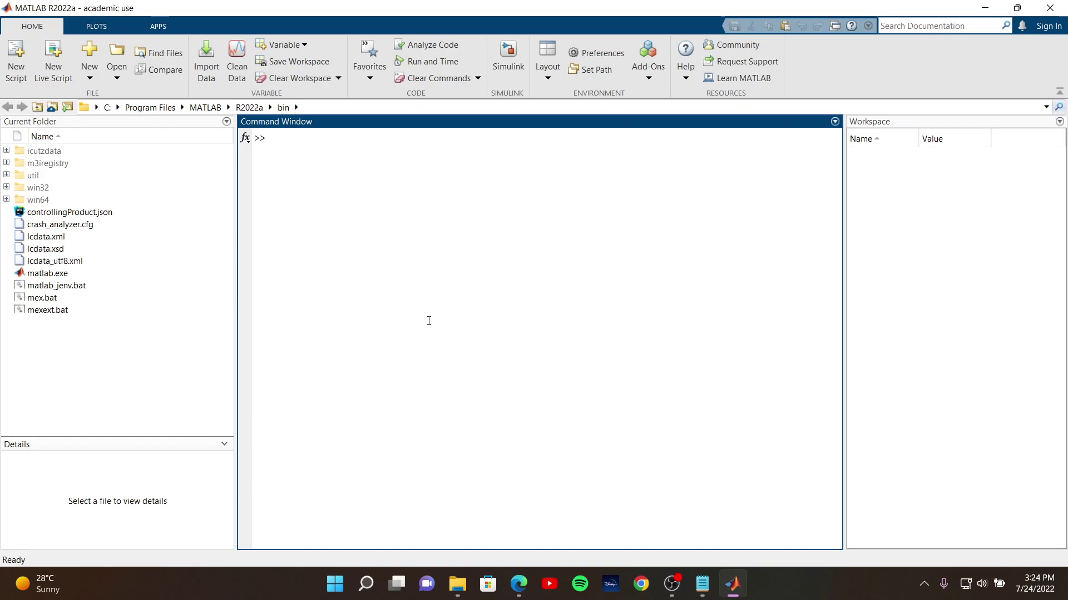
left_click(68, 106)
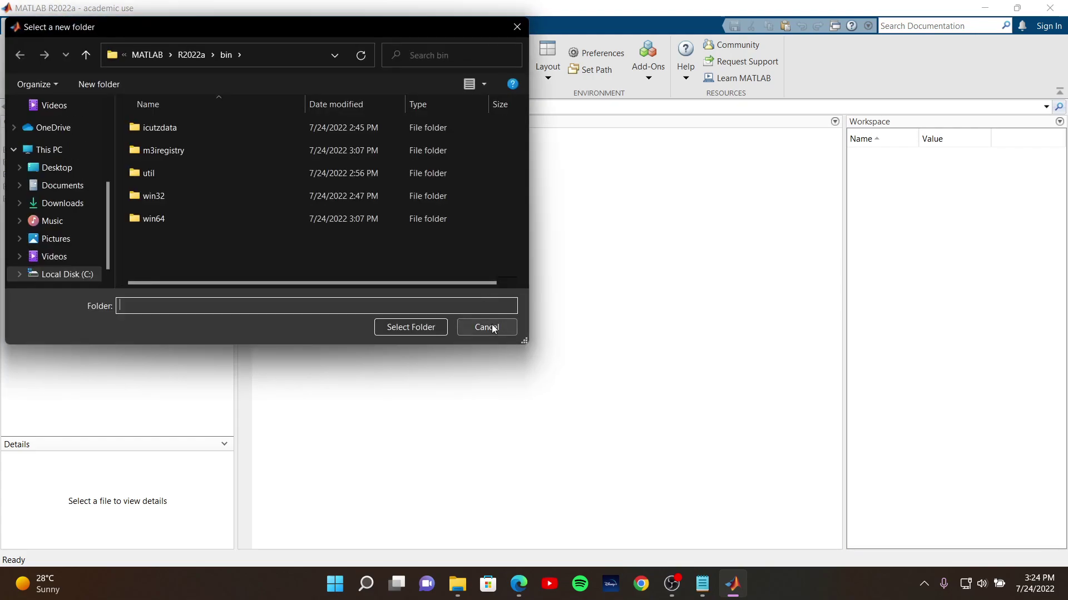
left_click(145, 58)
left_click(842, 590)
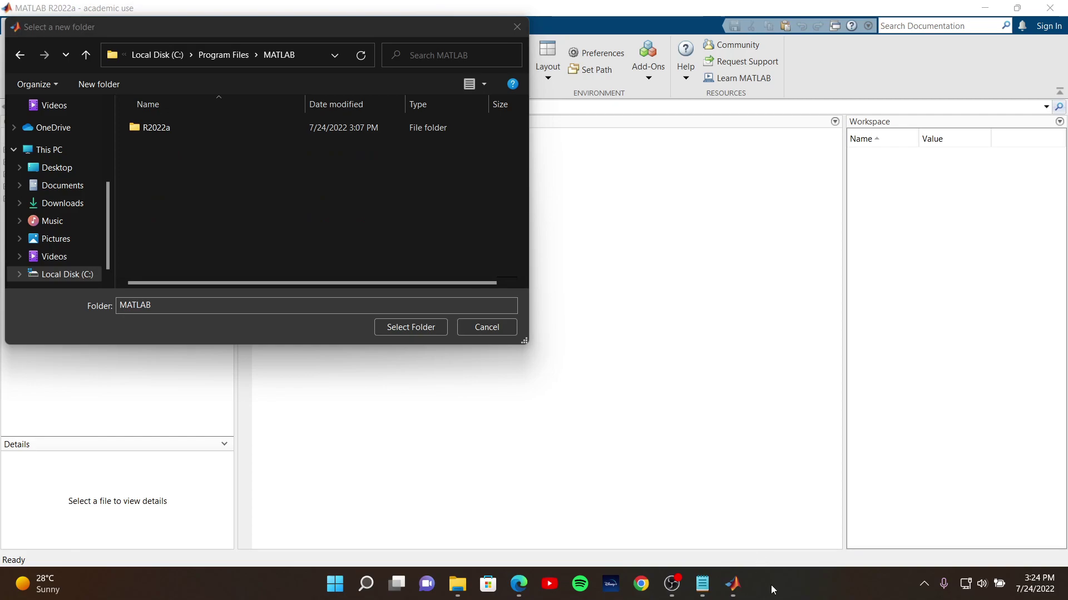
left_click(203, 165)
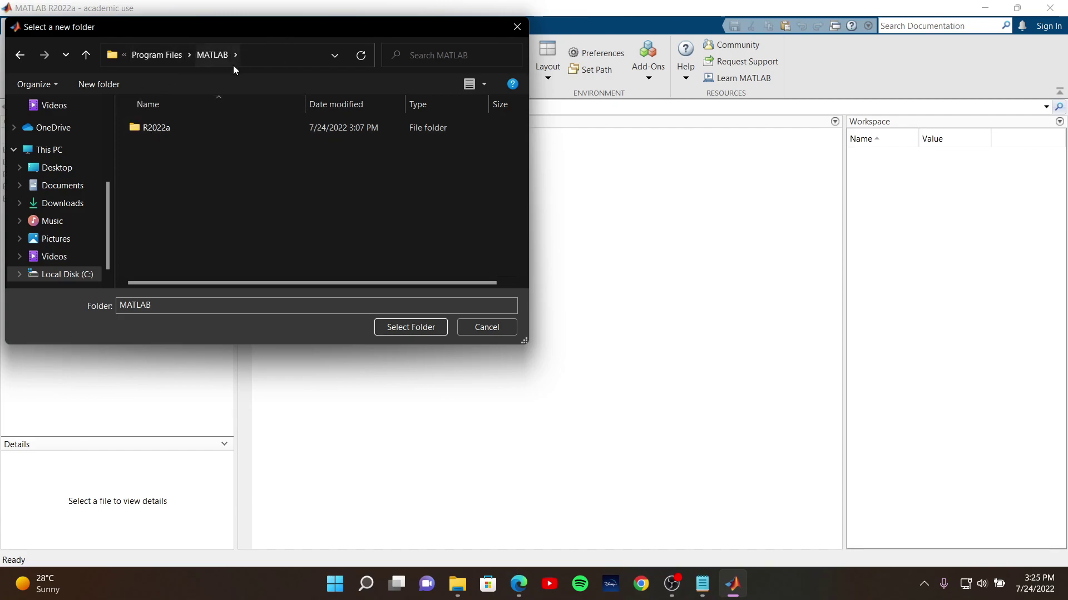
left_click(403, 329)
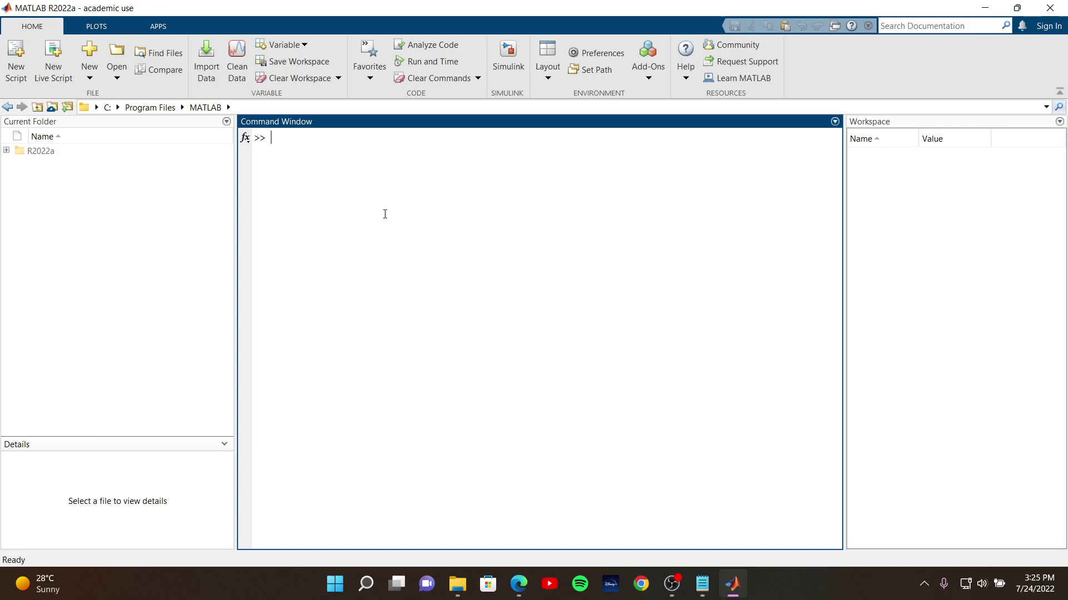
Assign x = 5 and y = 6; in the Command Window and compute z = x*y
type("a")
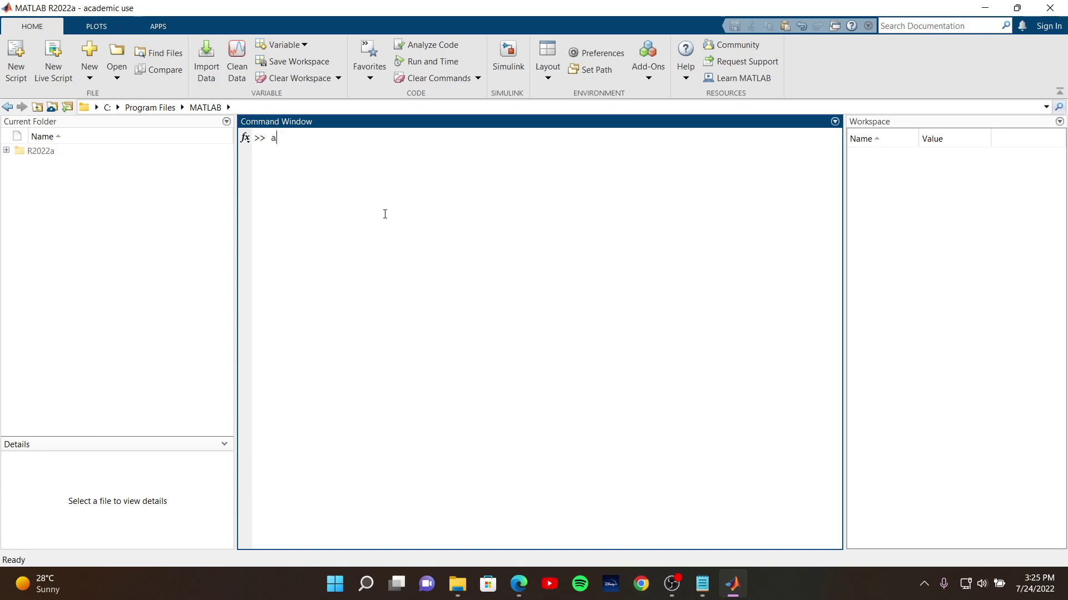
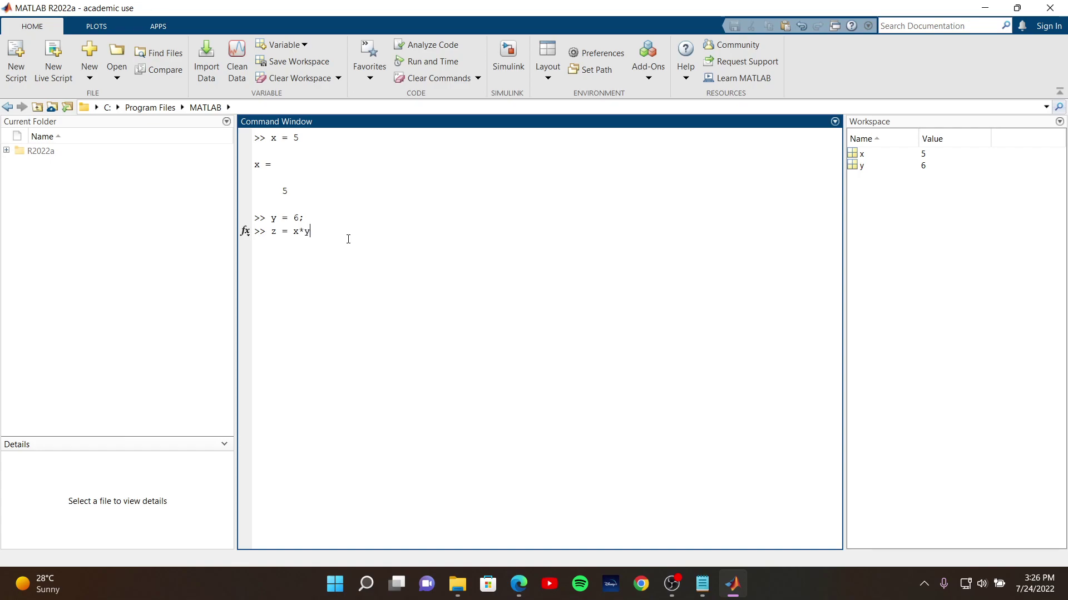
key("Return")
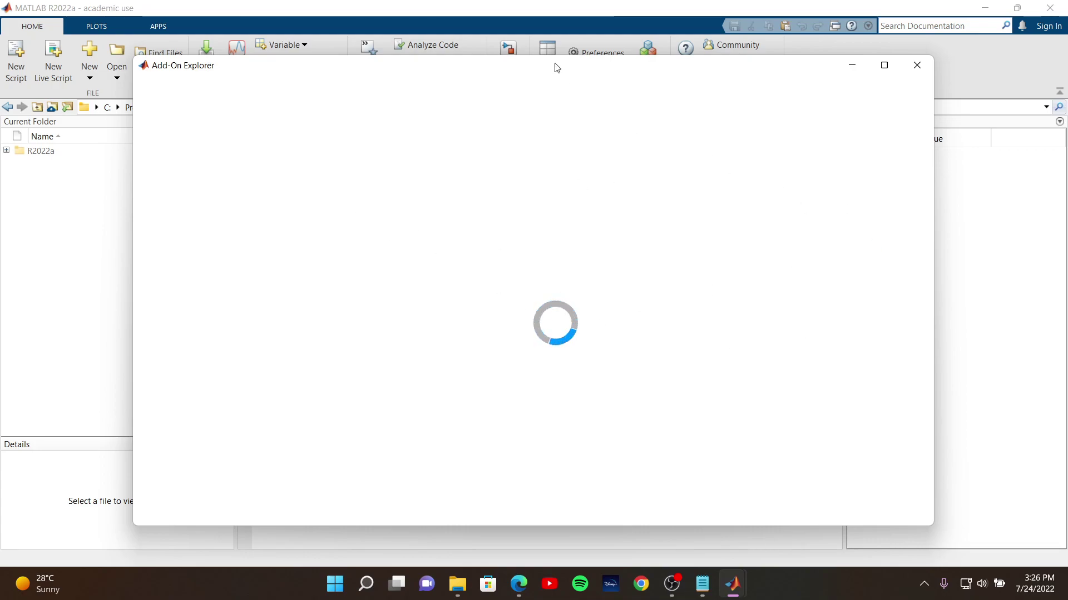
Search the Add-On Explorer for "simulink" and open the Simulink product page to check its installation status
left_click_drag(556, 67, 558, 112)
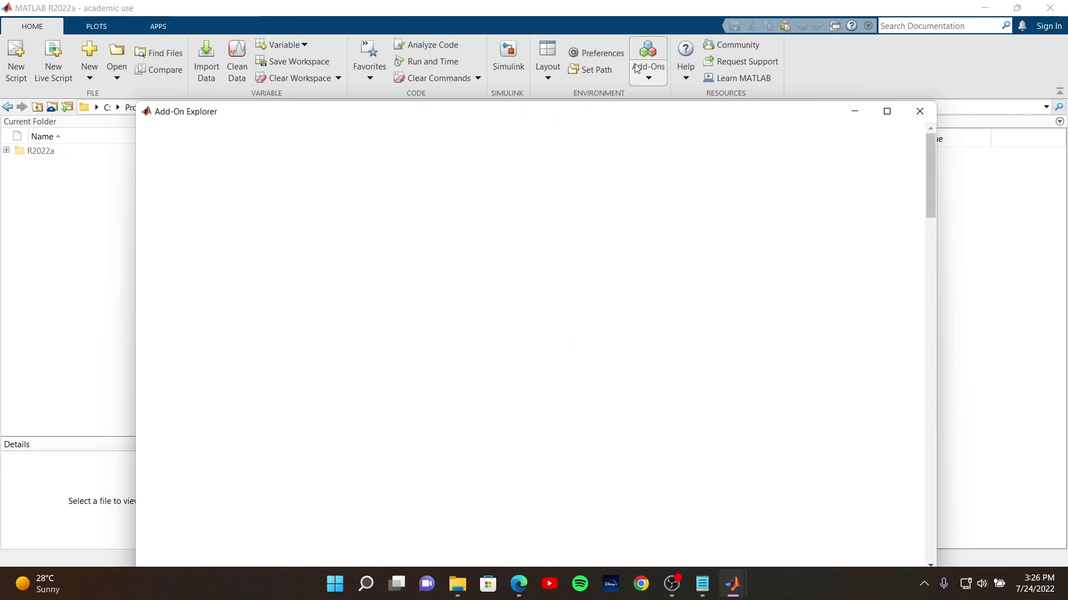
left_click_drag(613, 114, 592, 32)
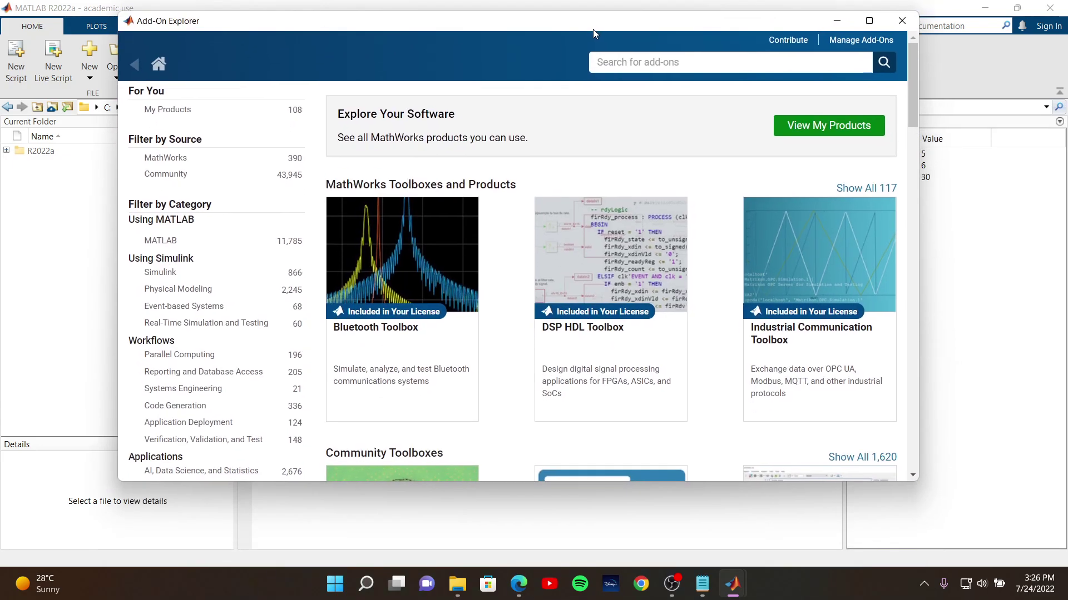
left_click_drag(408, 37, 374, 70)
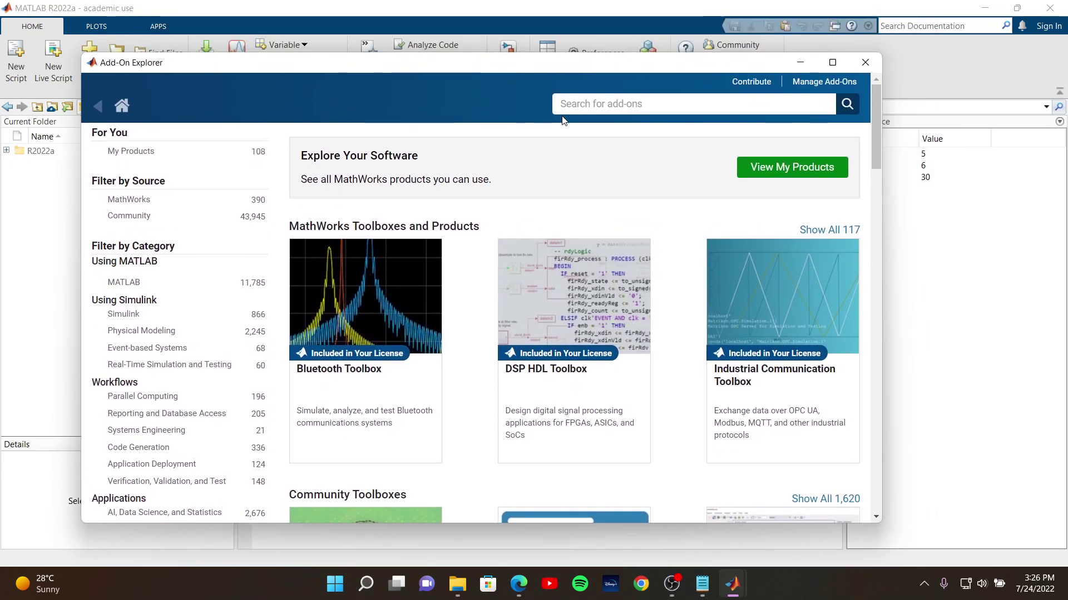
left_click(605, 100)
type("si")
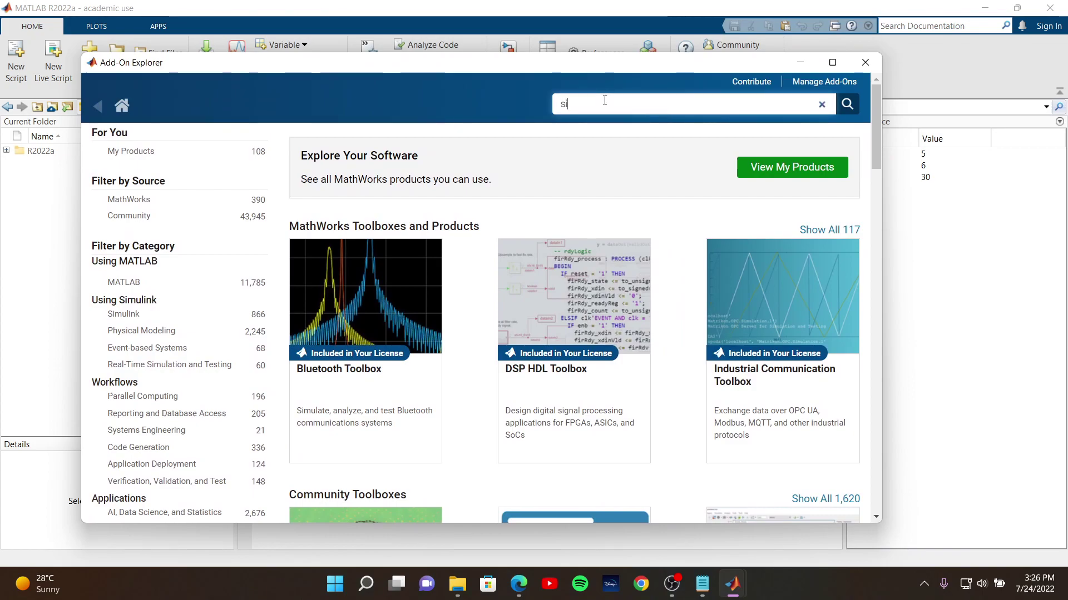
type("mulink")
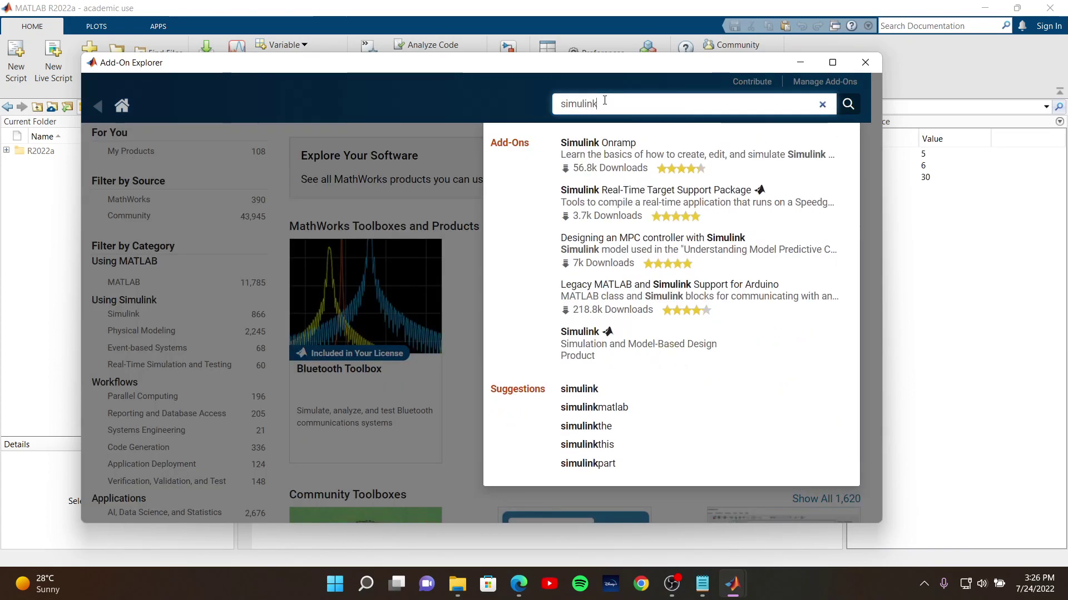
left_click(681, 104)
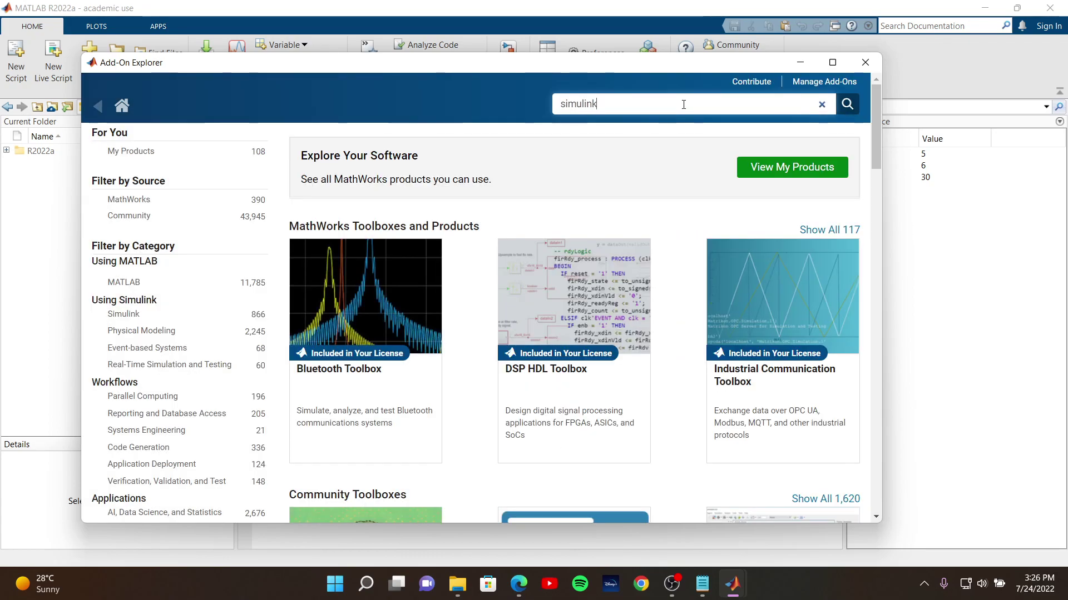
key("Return")
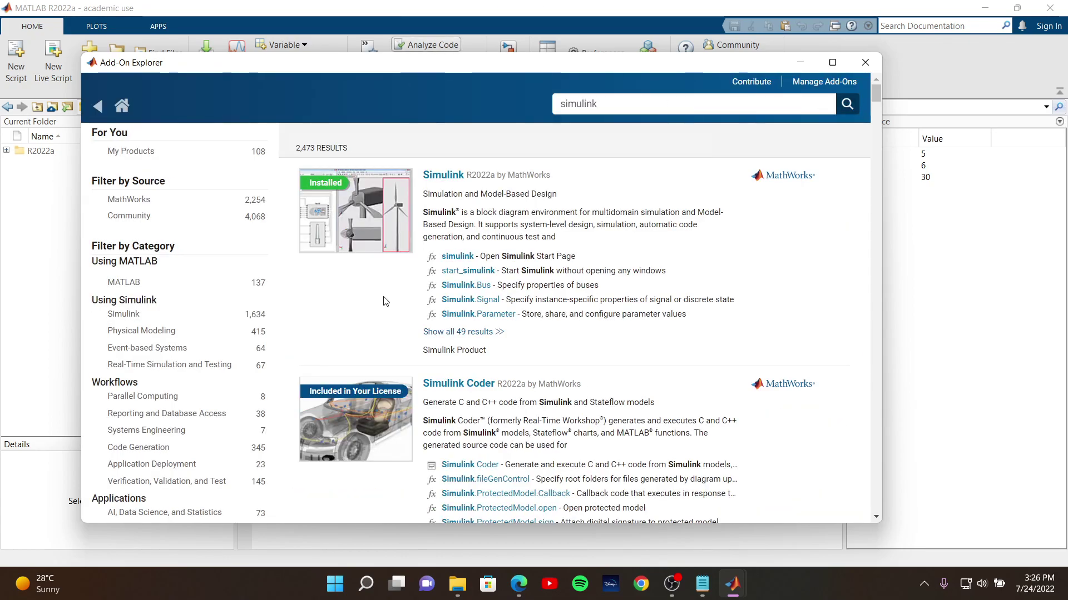
left_click(450, 179)
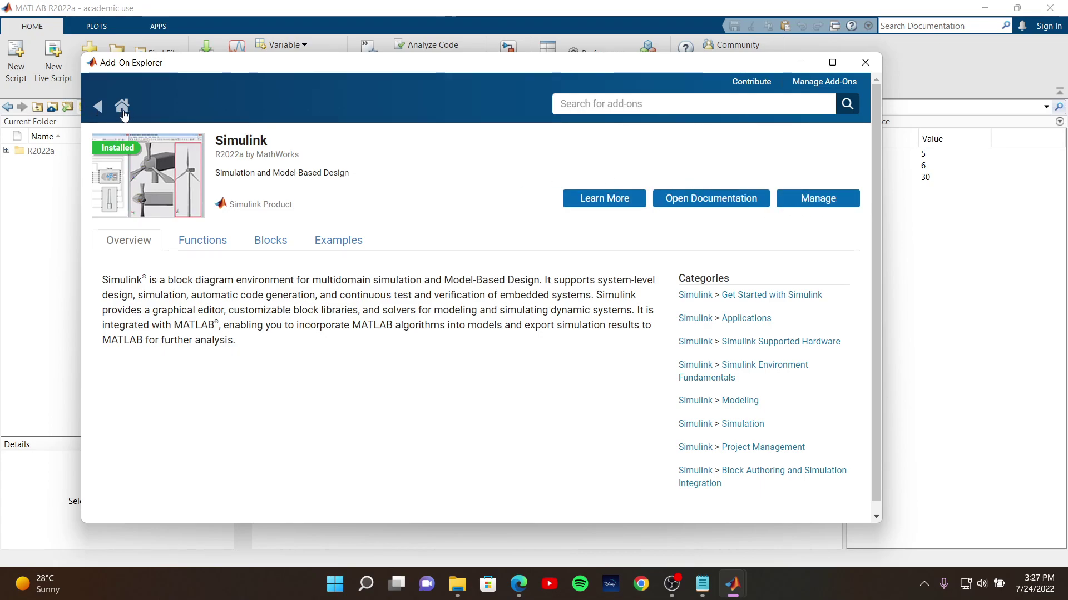
Search the add-ons for "aerospace" and open the Aerospace Blockset page to check its installation status
left_click(616, 110)
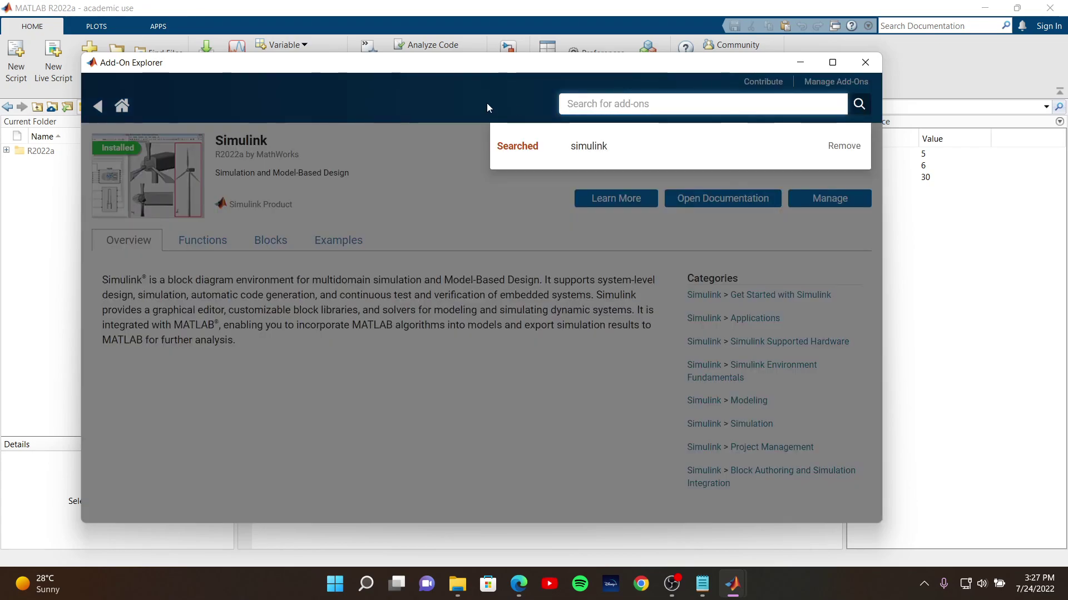
type("a")
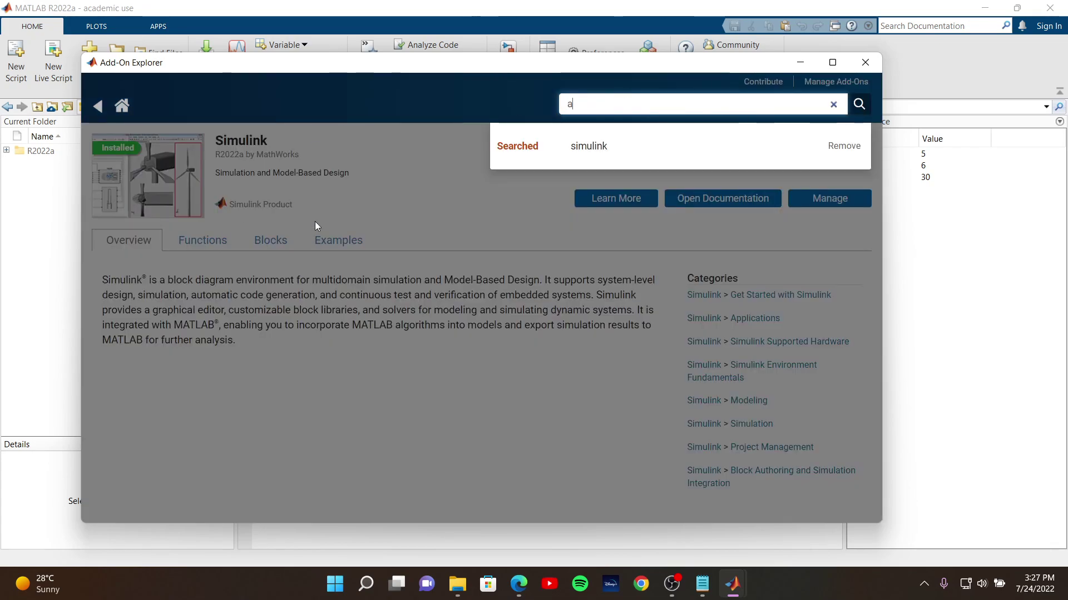
type("erospca")
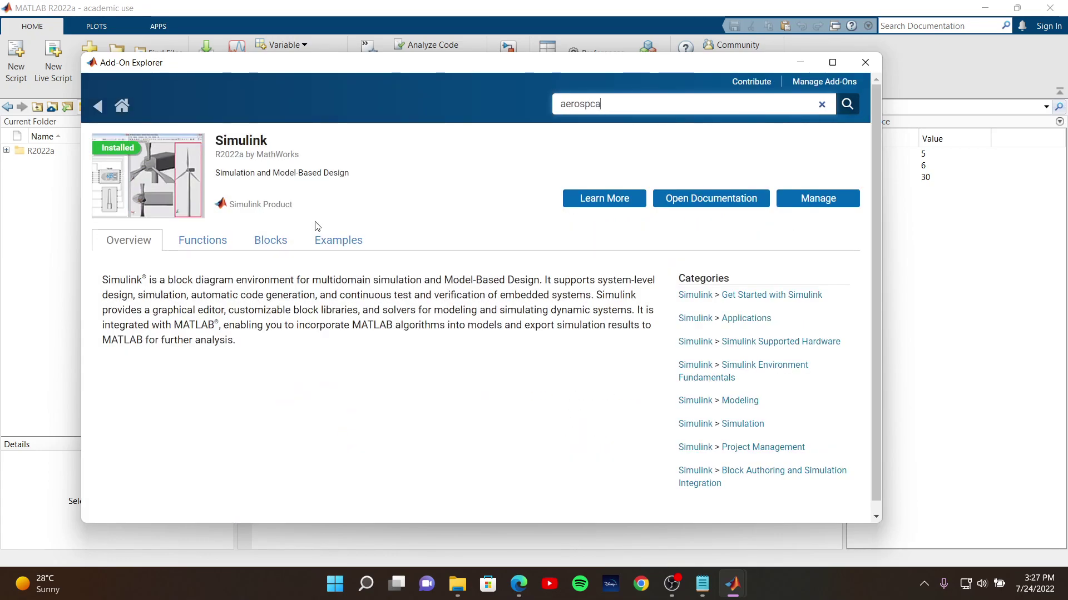
type("e ace")
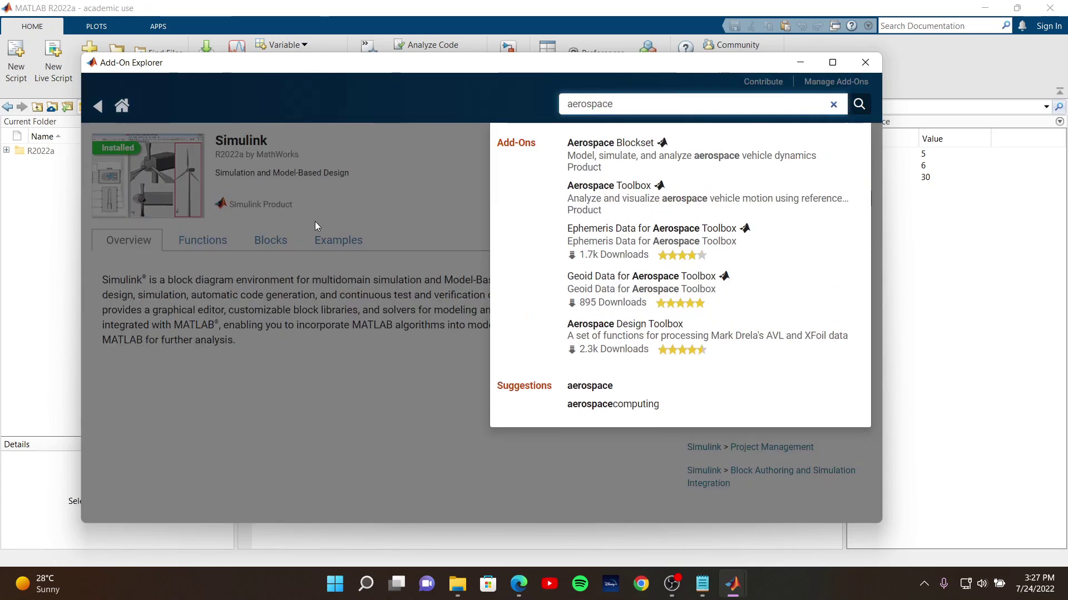
left_click(645, 152)
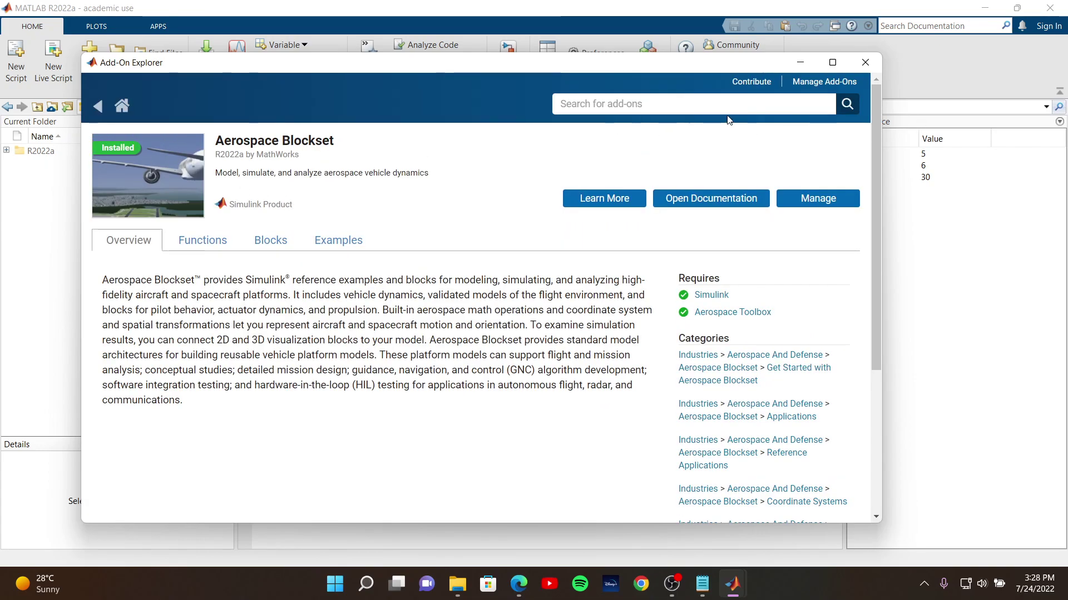
Search the add-ons for "aerospace toolb" and open the Aerospace Toolbox page to check its installation status
left_click(716, 102)
type("ae")
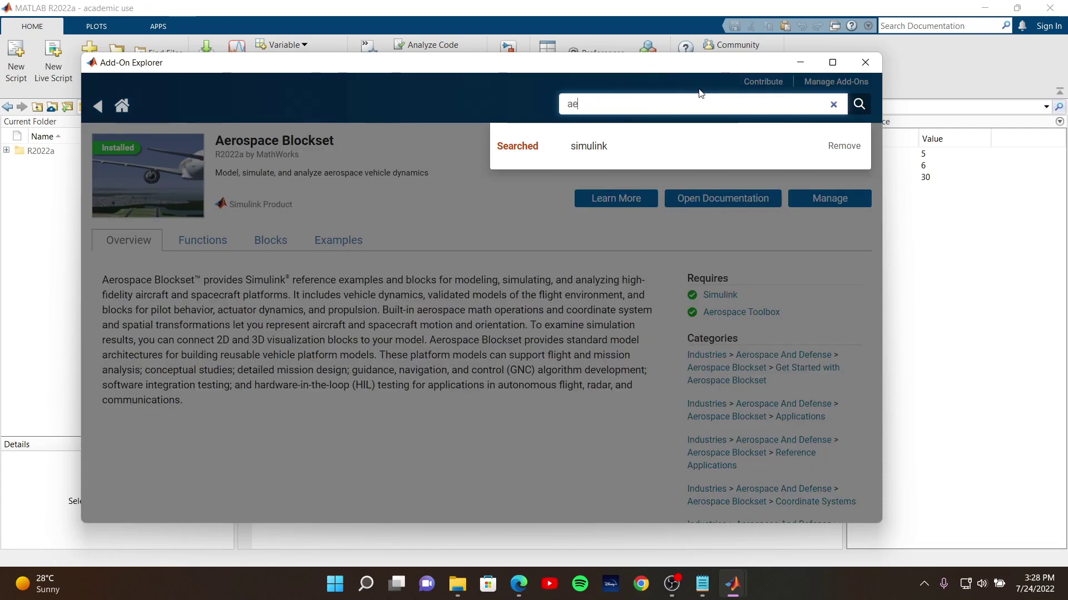
type("rospace tool")
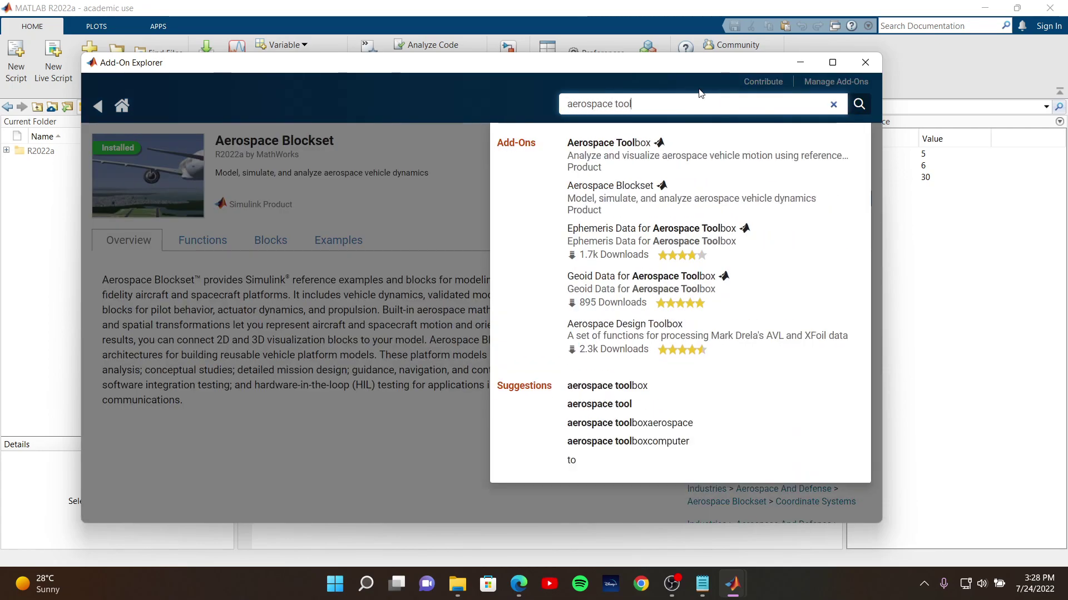
type("b")
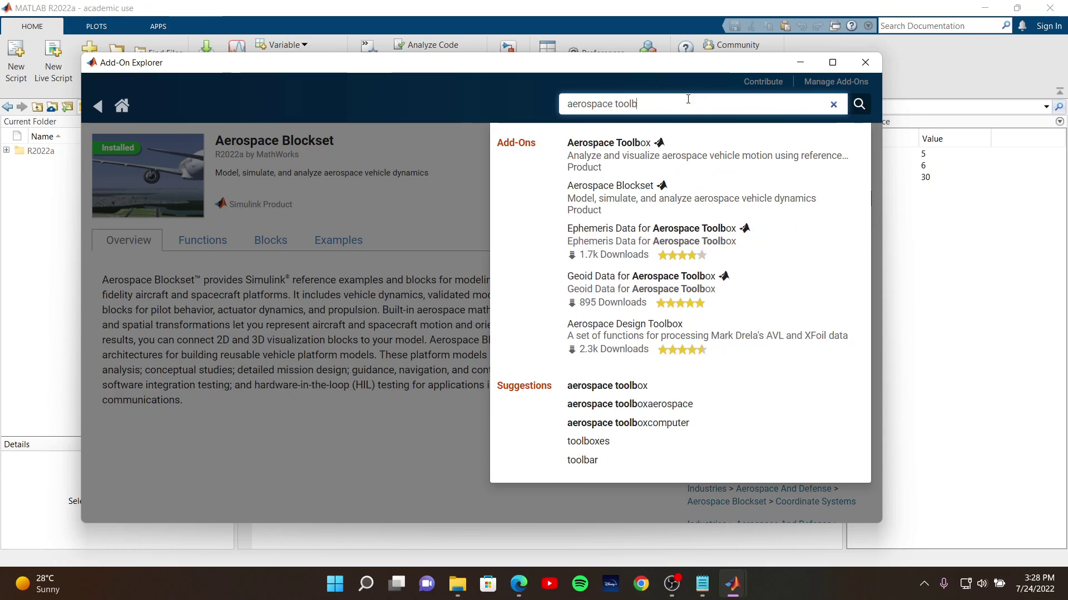
left_click(624, 153)
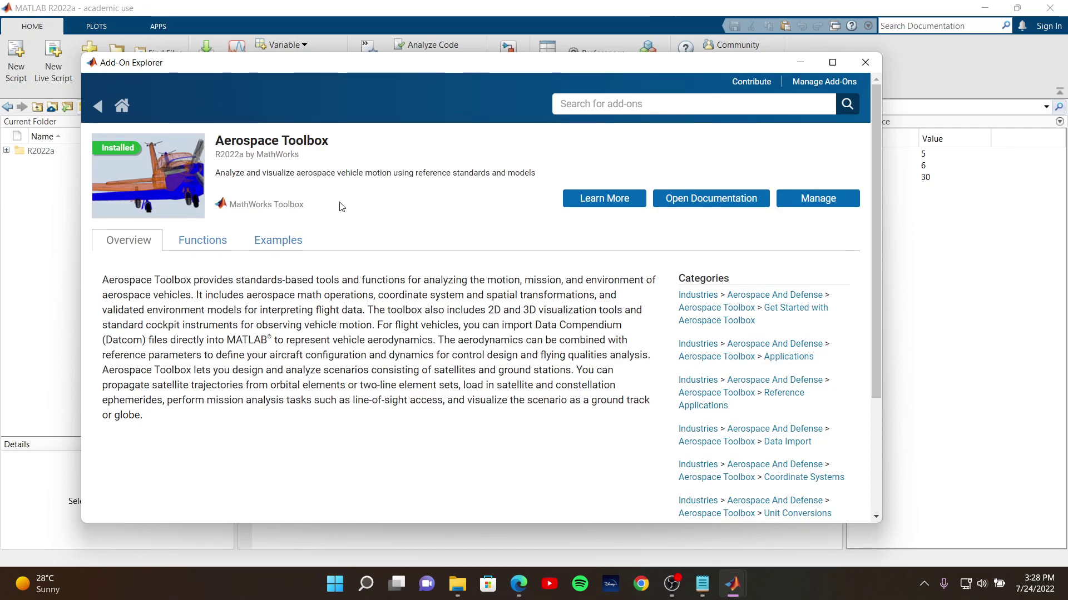
Search the add-ons for "control s", check the Control System Toolbox page for its installation status, and close the Add-On Explorer
left_click(637, 105)
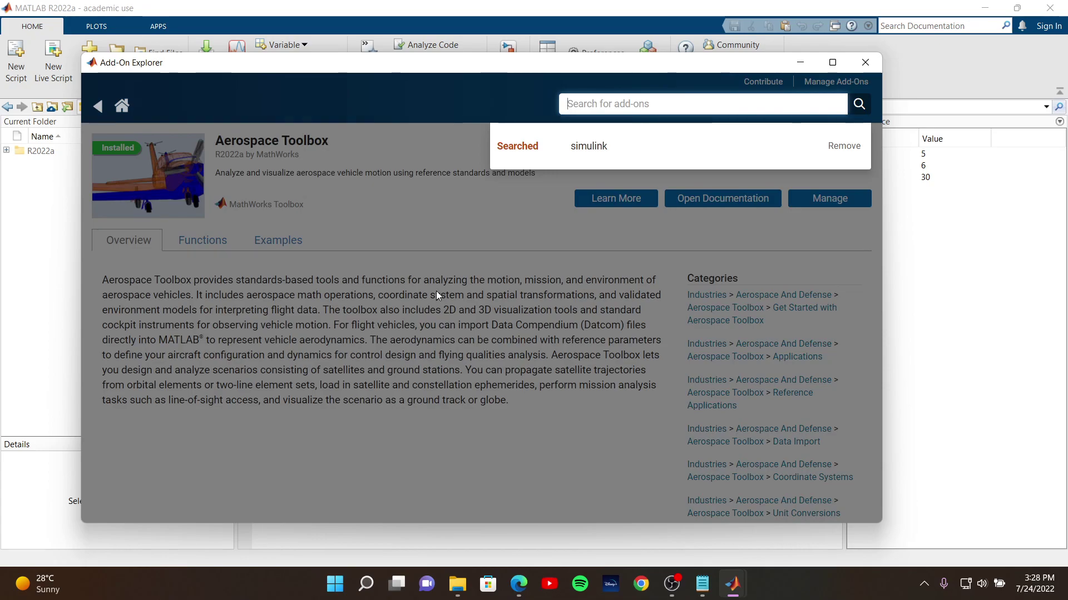
type("control")
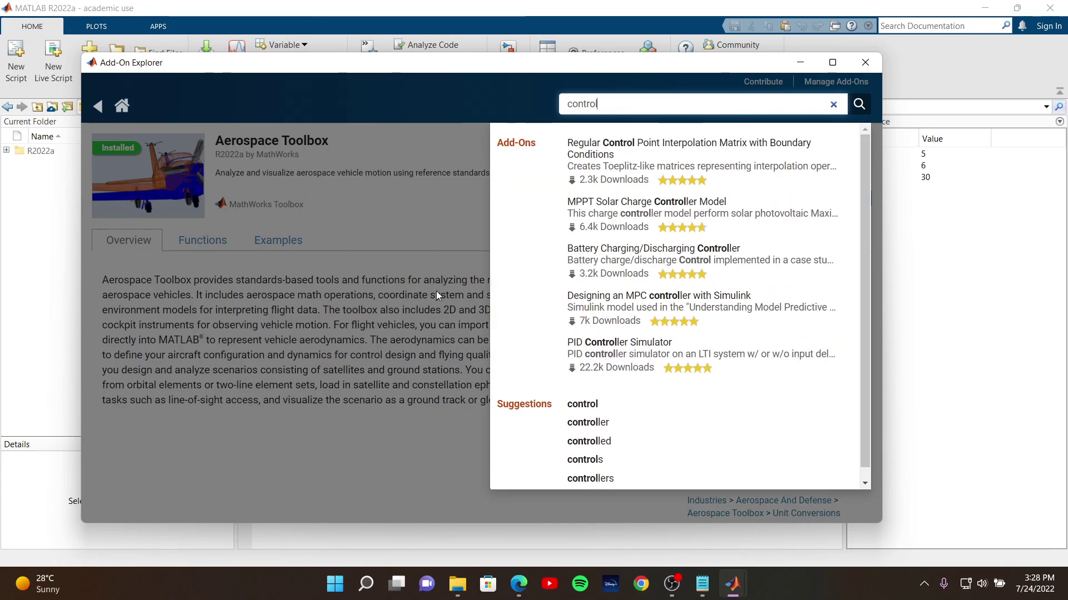
type(" s")
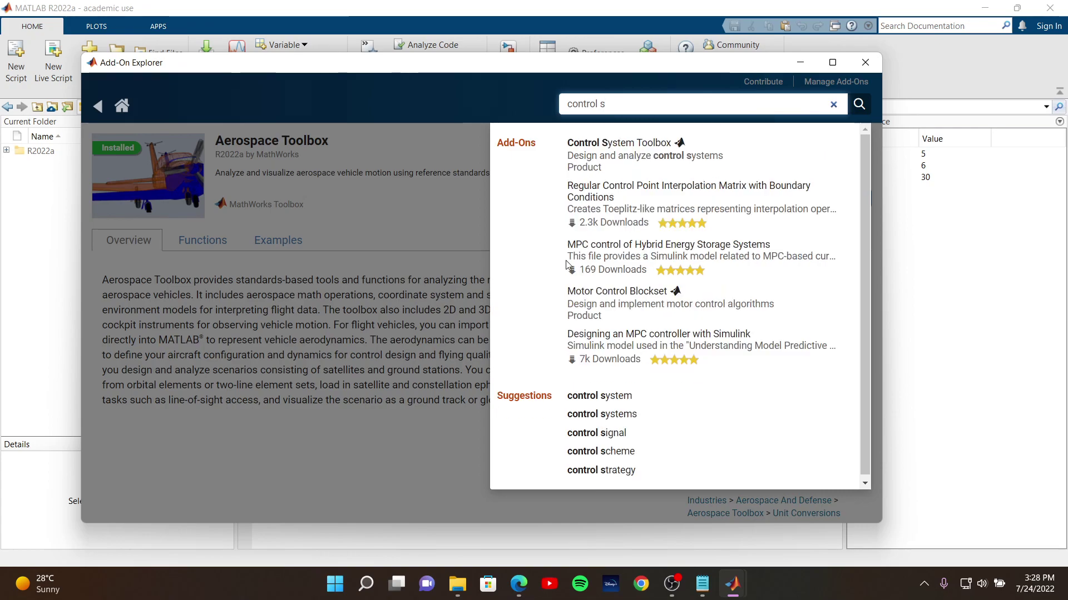
left_click(650, 155)
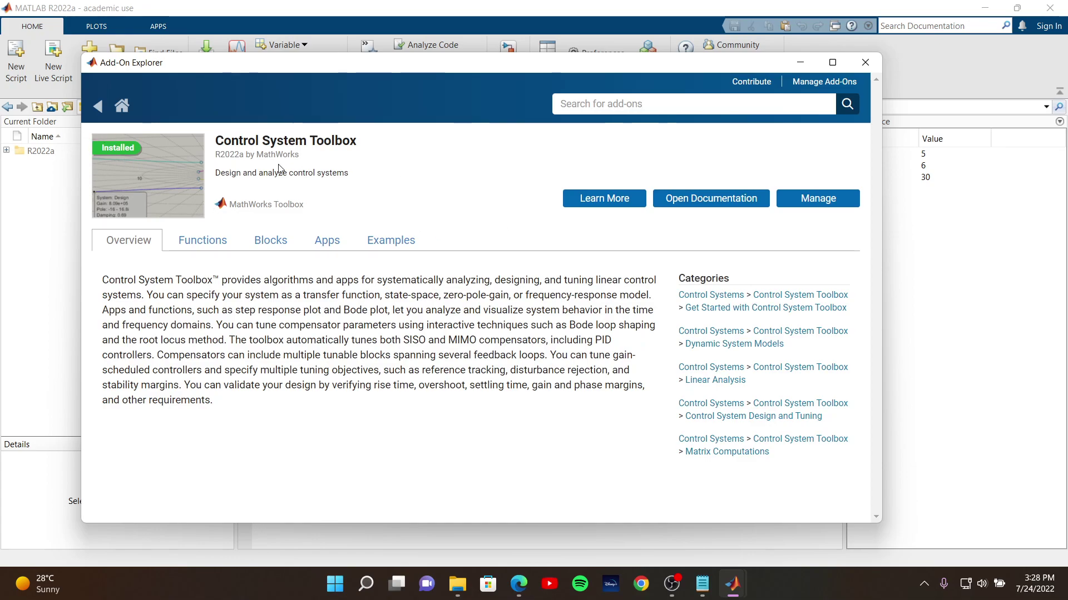
left_click(863, 66)
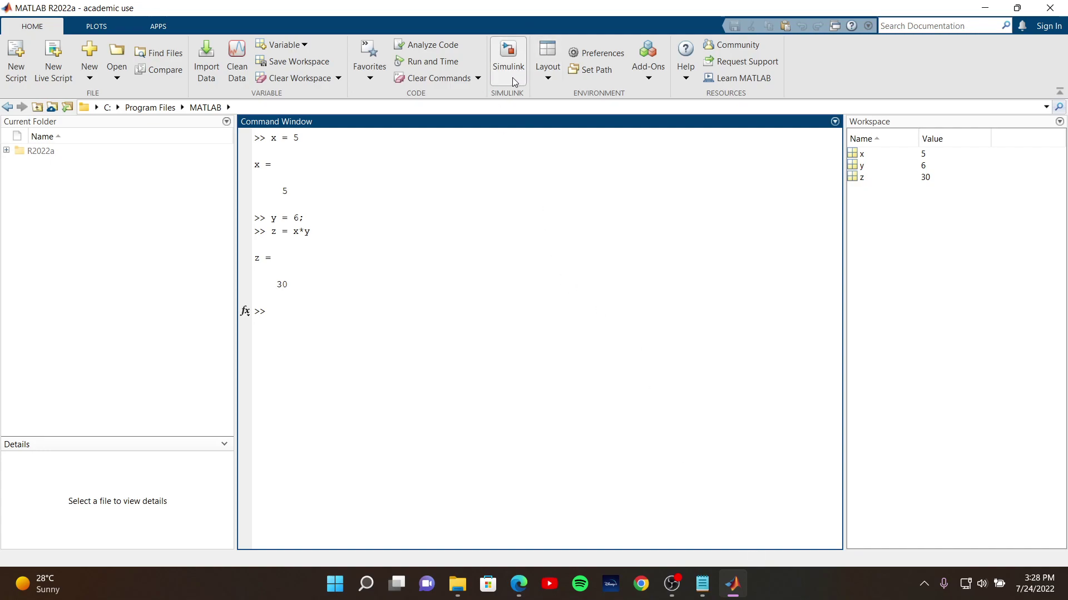
Start Simulink, create a blank model, and reposition its window on the desktop
left_click(508, 57)
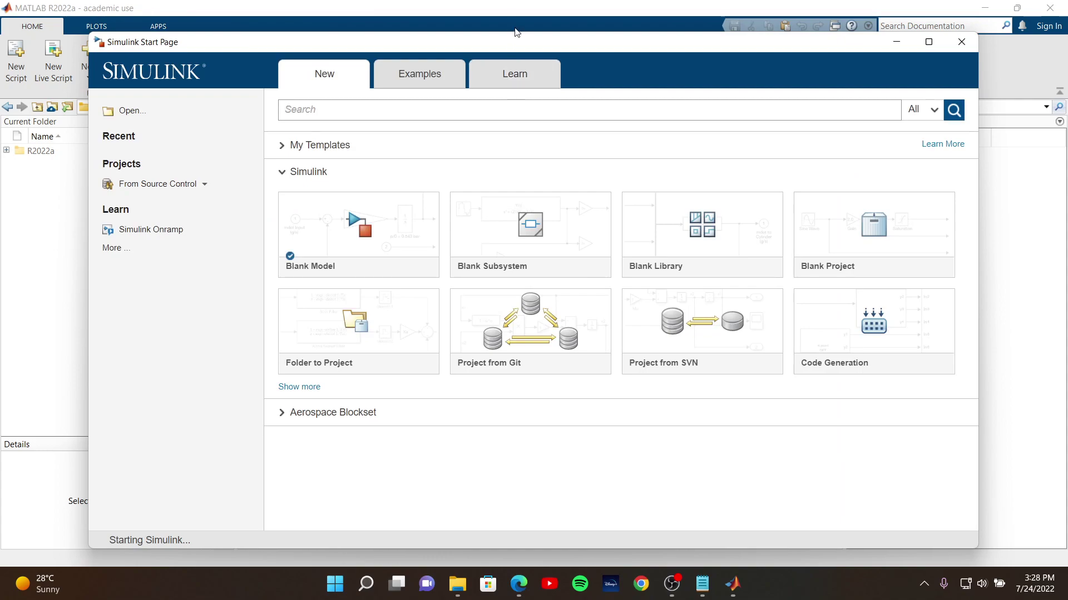
left_click_drag(507, 48, 487, 36)
mouse_move(335, 234)
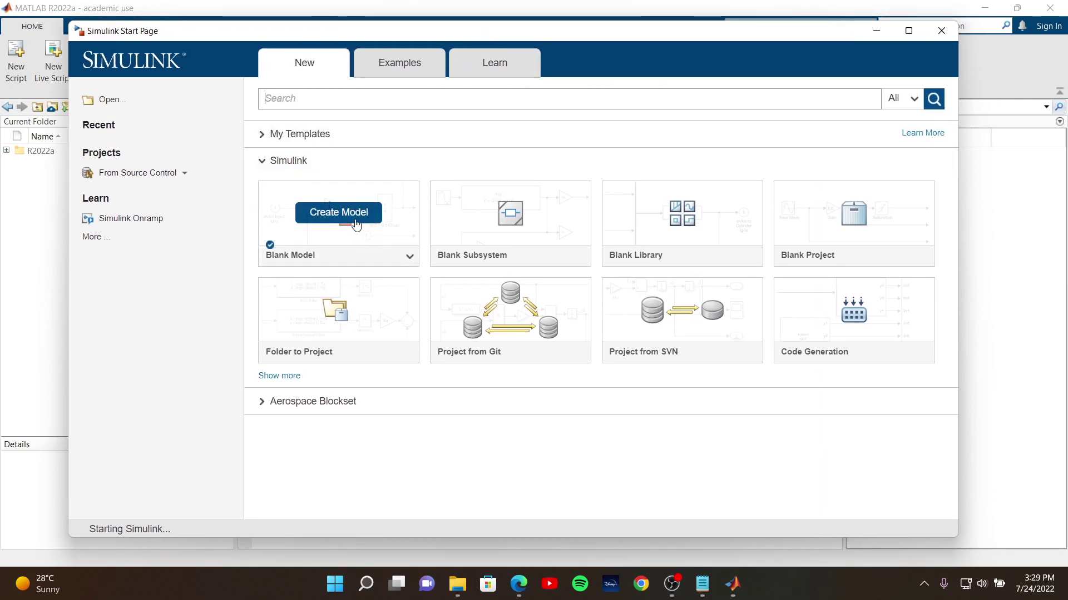
left_click(355, 216)
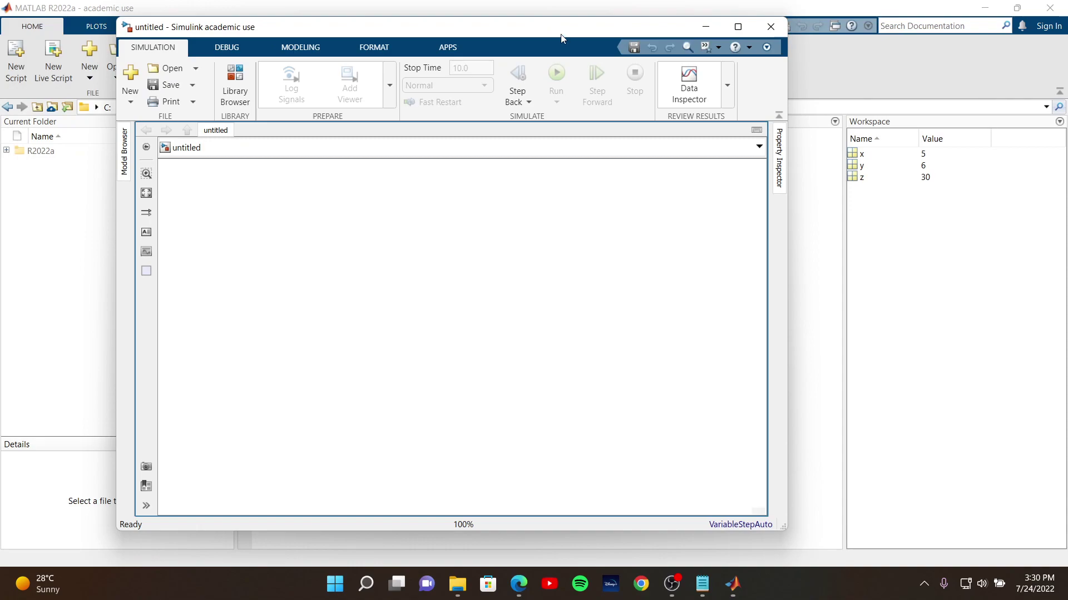
left_click_drag(563, 38, 611, 41)
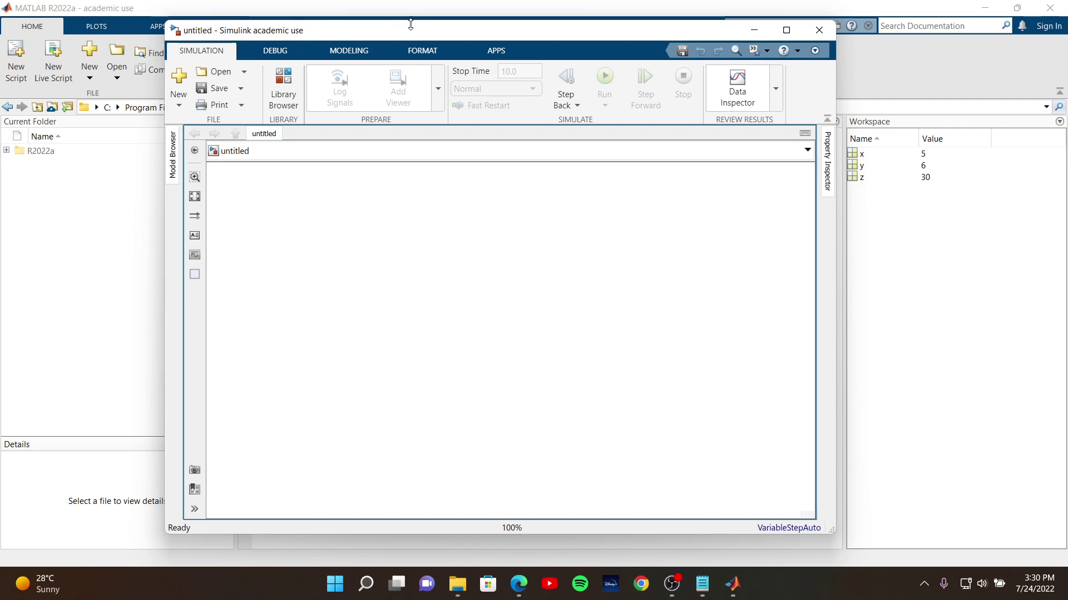
left_click_drag(406, 38, 429, 36)
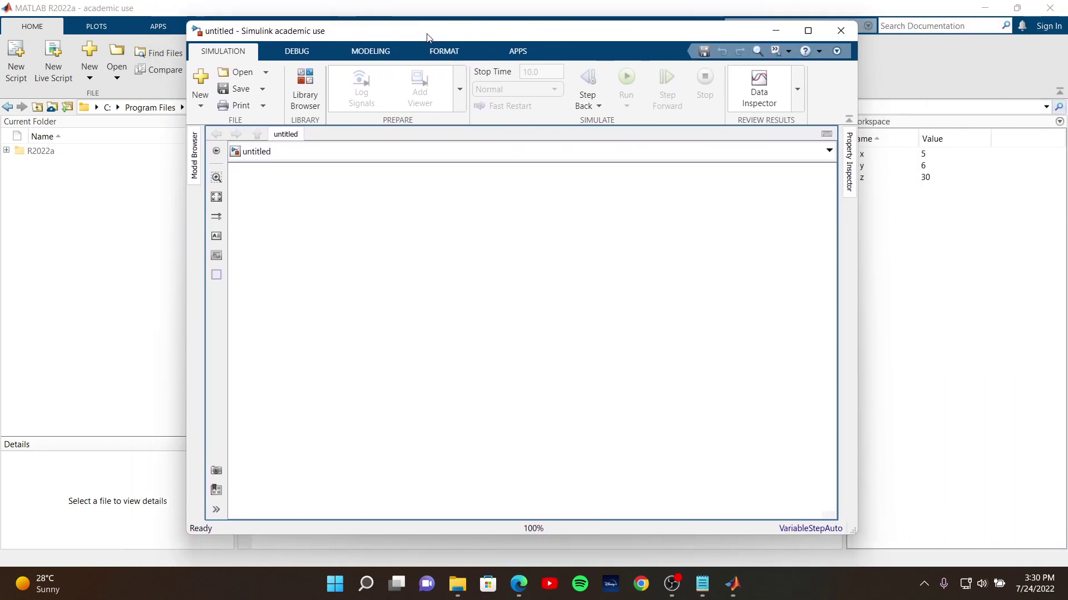
Add a Constant block from the Library Browser's Commonly Used Blocks to the model and dismiss the tip notifications
left_click(321, 104)
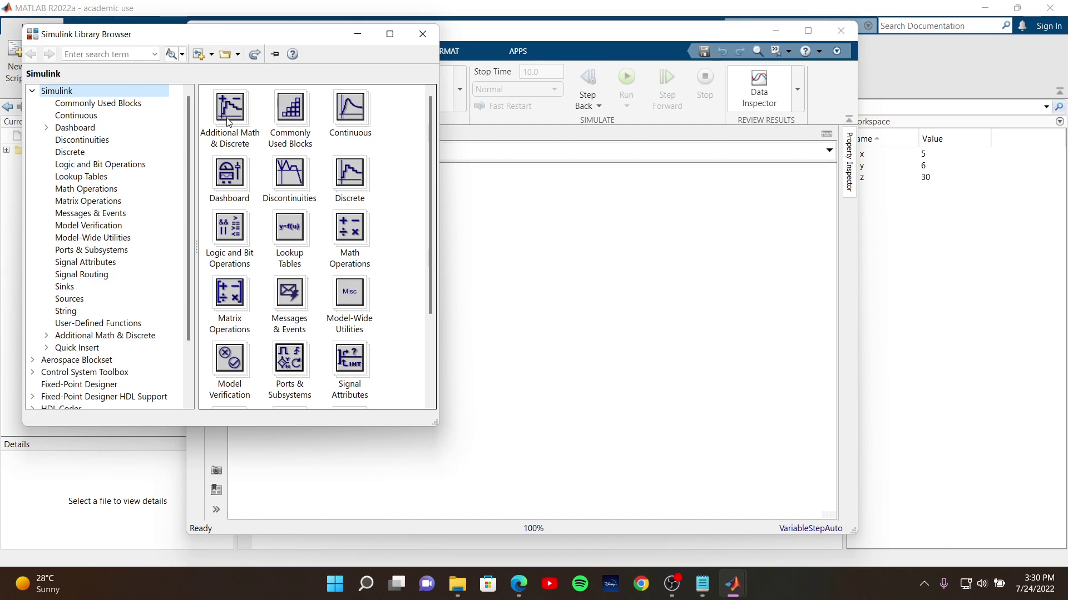
left_click(143, 105)
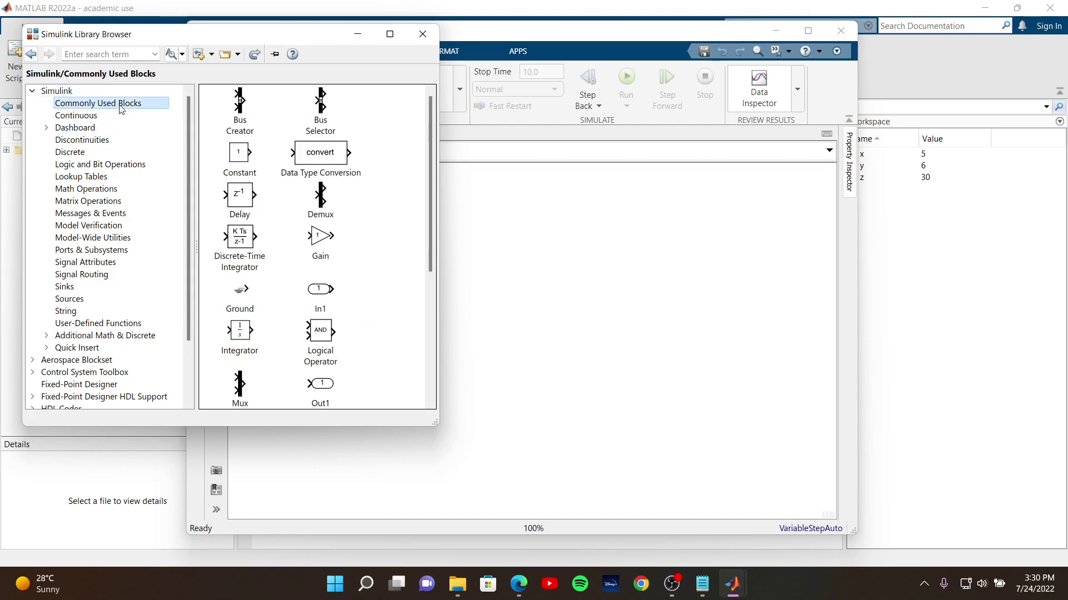
scroll(325, 253, "down", 4)
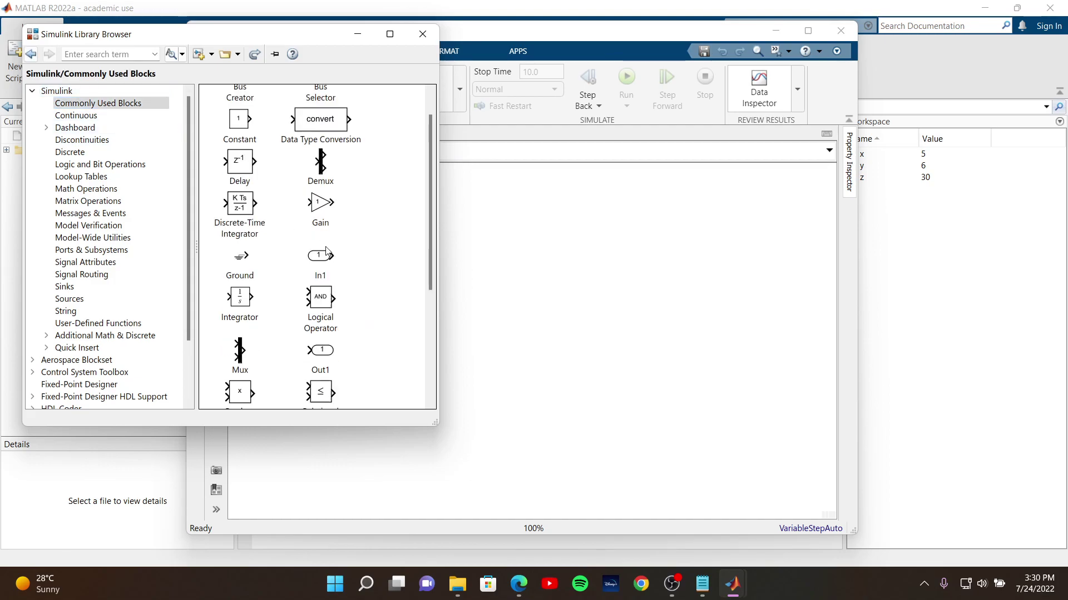
scroll(325, 253, "down", 3)
scroll(322, 253, "up", 3)
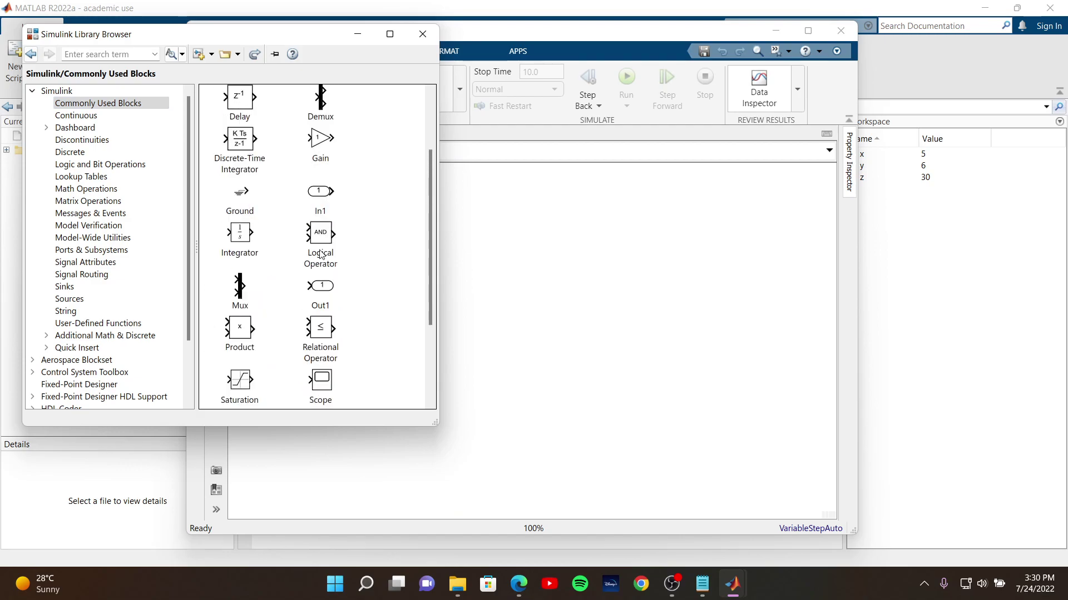
scroll(319, 254, "up", 1)
scroll(320, 255, "up", 3)
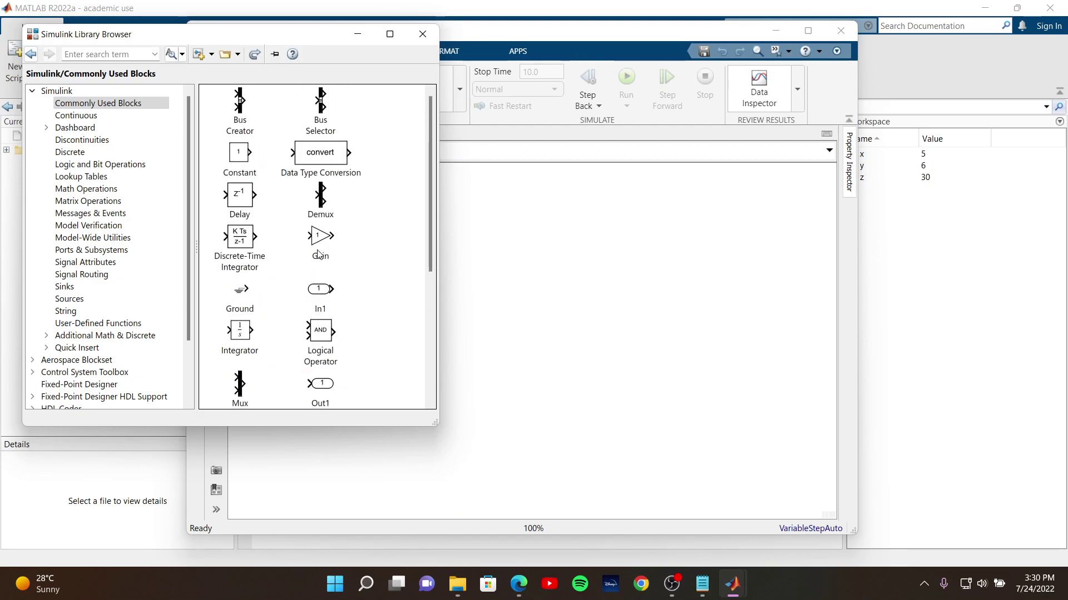
mouse_move(243, 160)
left_mouse_down()
mouse_move(328, 197)
mouse_move(560, 244)
mouse_move(522, 274)
mouse_move(560, 282)
mouse_move(238, 162)
left_mouse_up()
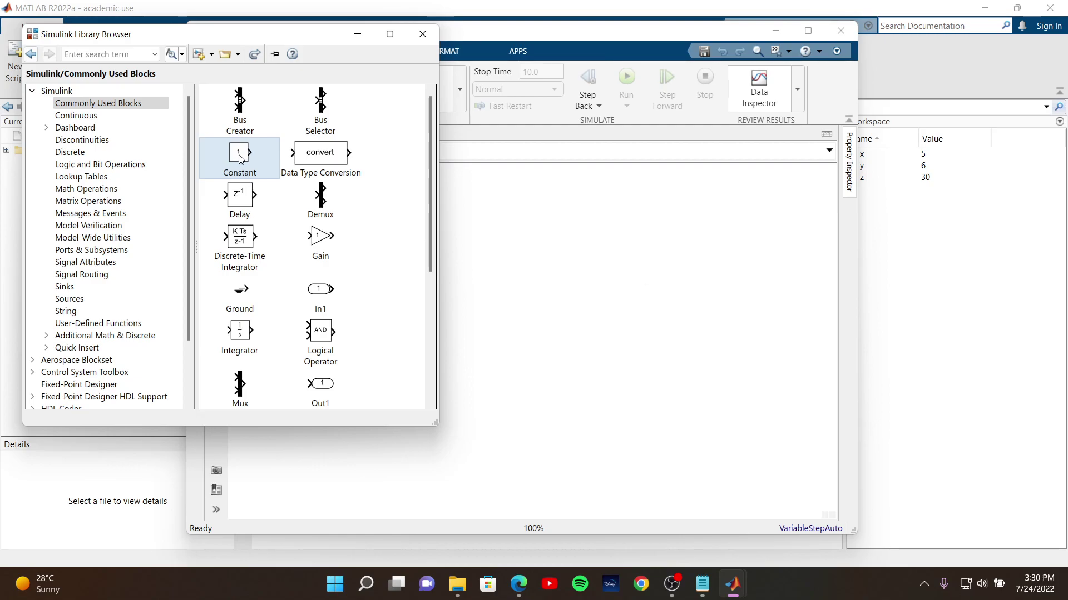
left_click_drag(242, 158, 562, 279)
left_click(595, 345)
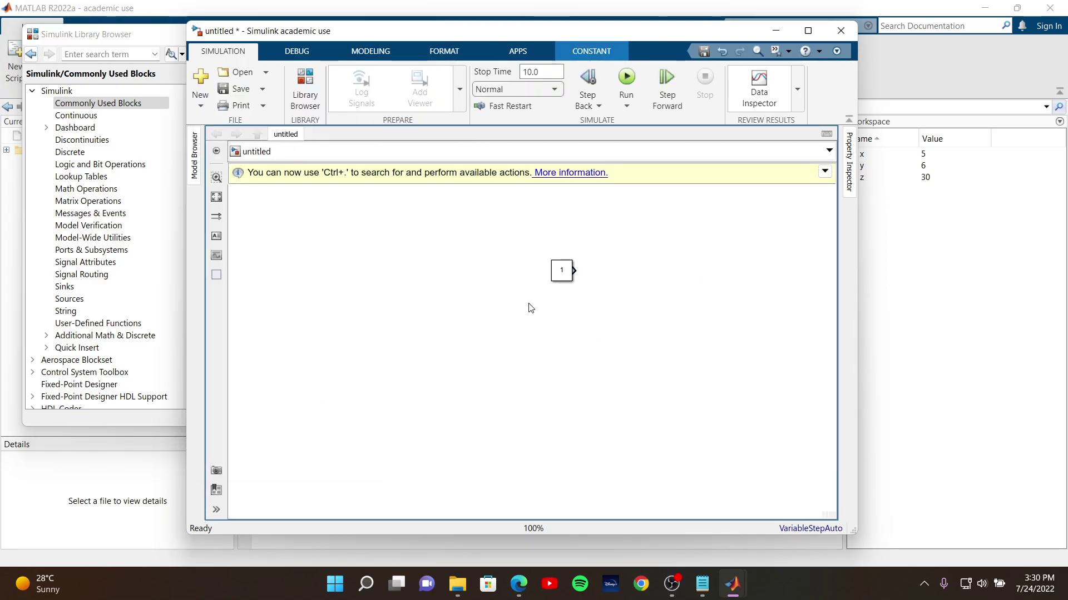
left_click(825, 171)
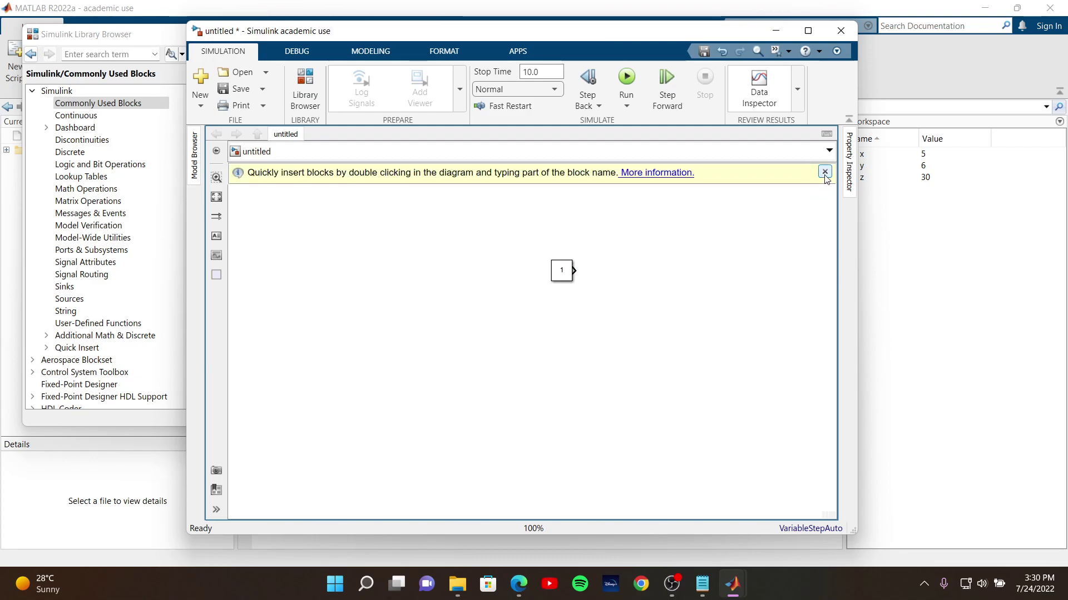
left_click(825, 175)
Try moving the Constant block around the canvas, place it near the centre, and run the simulation
left_click_drag(463, 325, 662, 215)
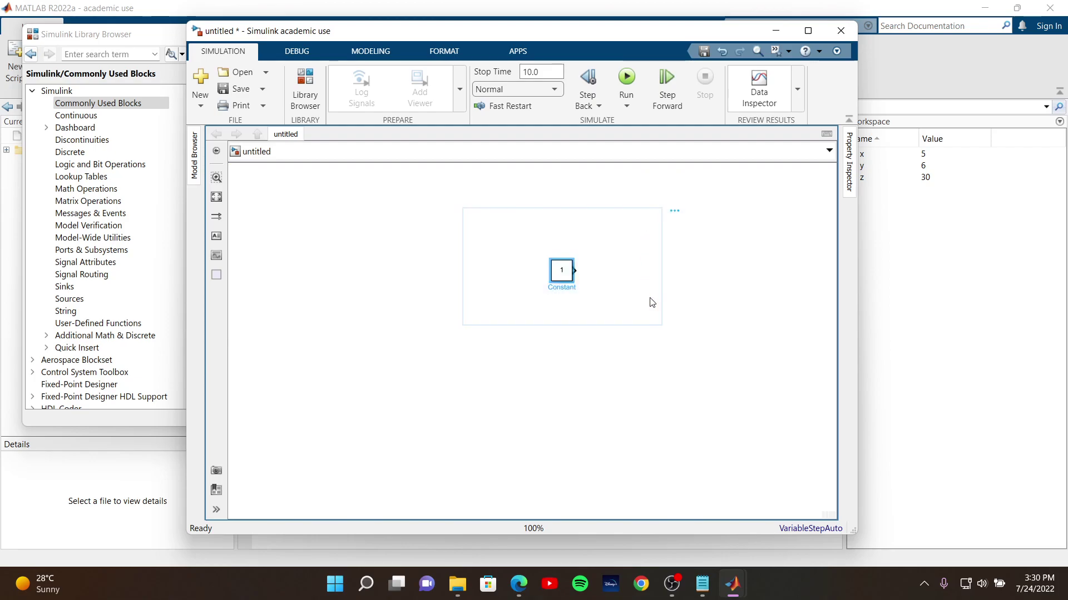
left_click_drag(563, 270, 393, 274)
key("ctrl+z")
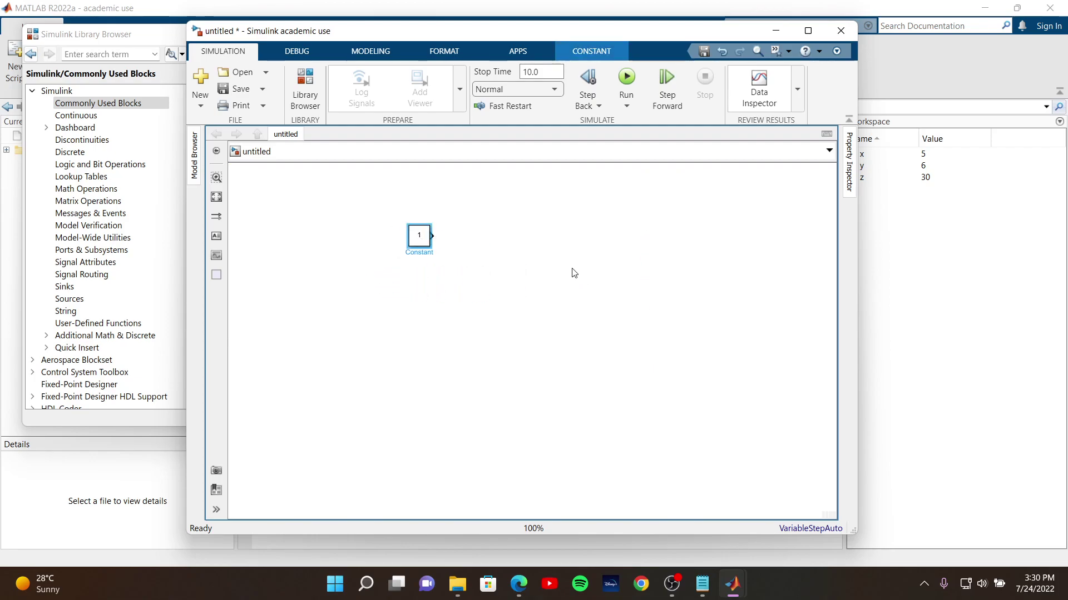
left_click_drag(424, 239, 568, 276)
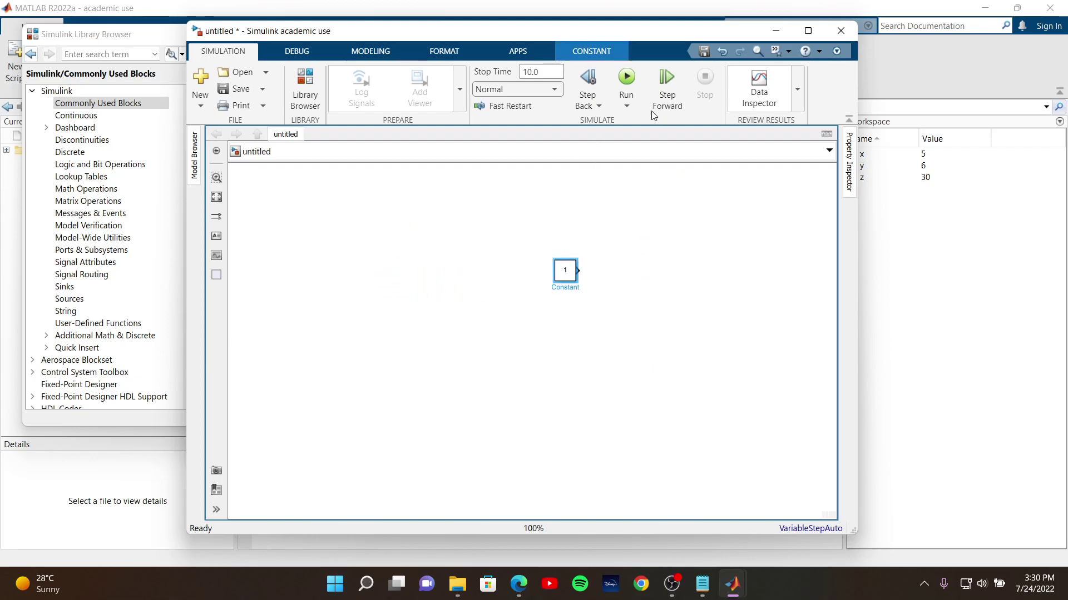
left_click(628, 76)
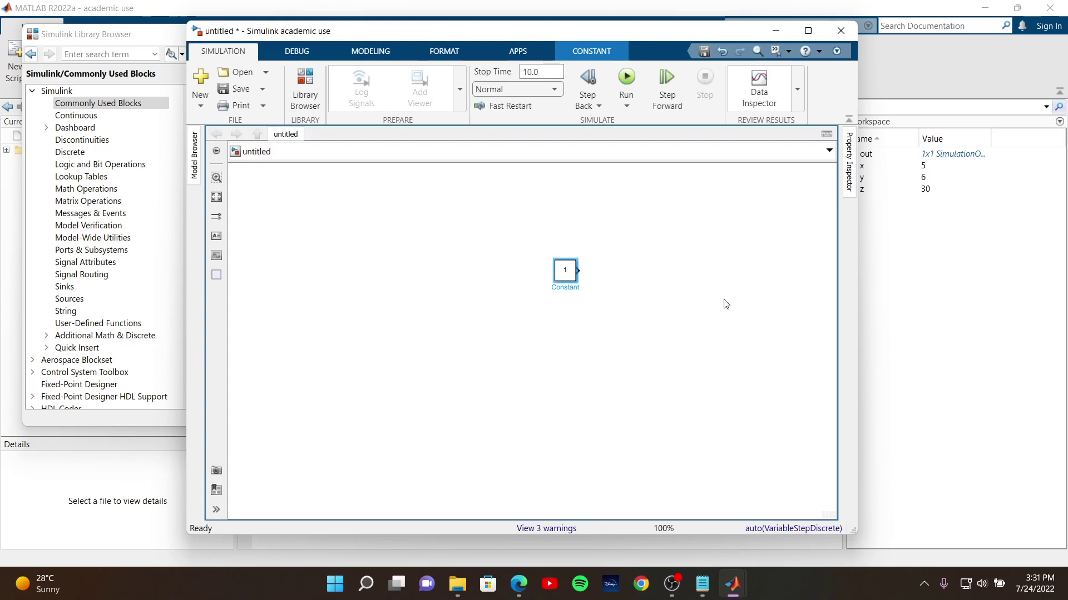
left_click(726, 303)
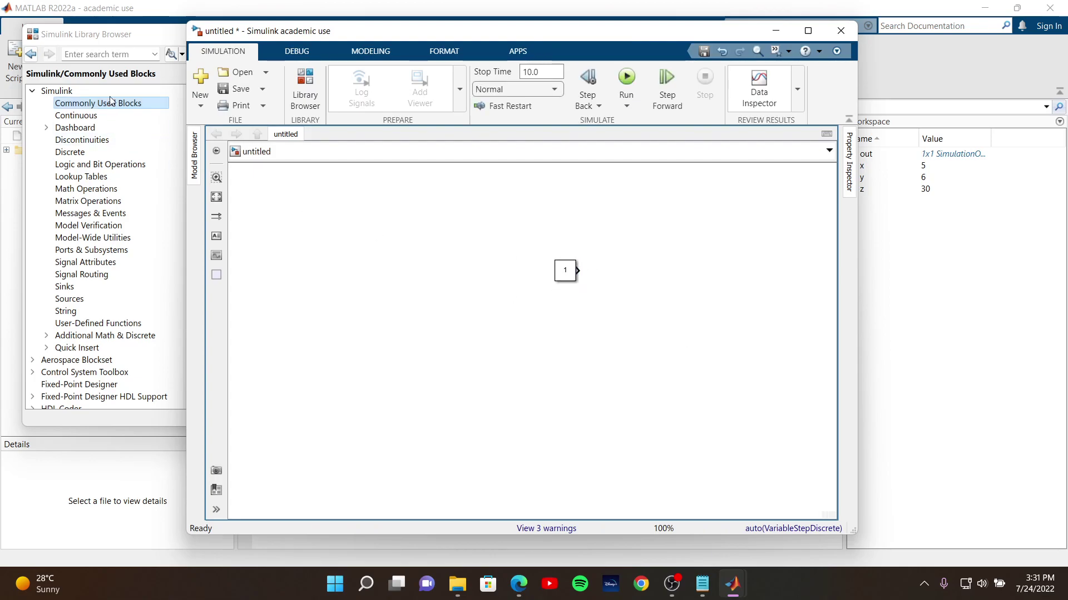
Close the Simulink Library Browser and close the untitled model without saving it
left_click(129, 35)
left_click(423, 33)
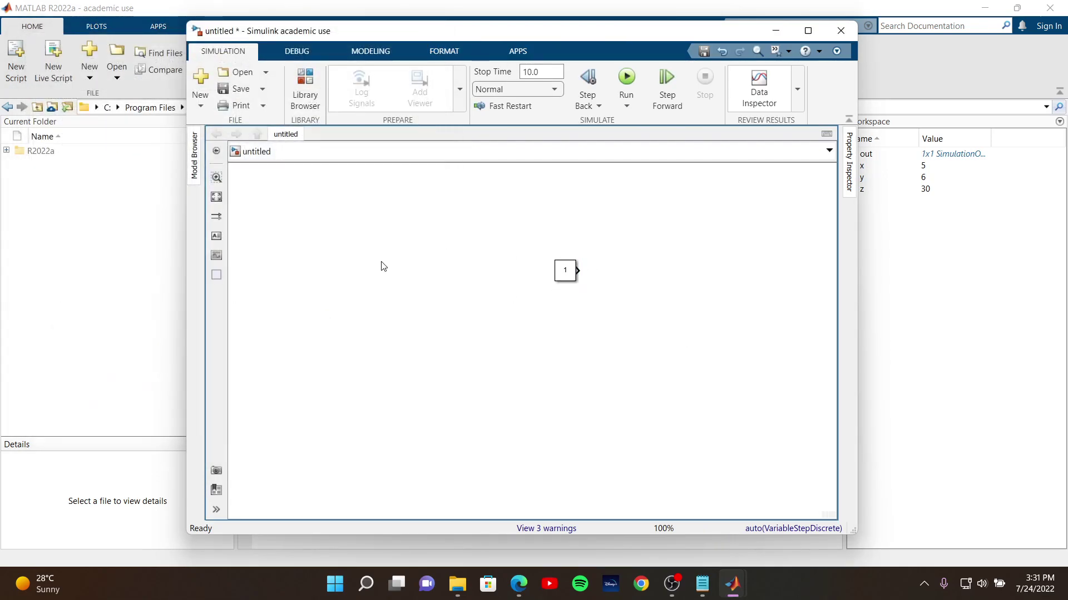
left_click(840, 30)
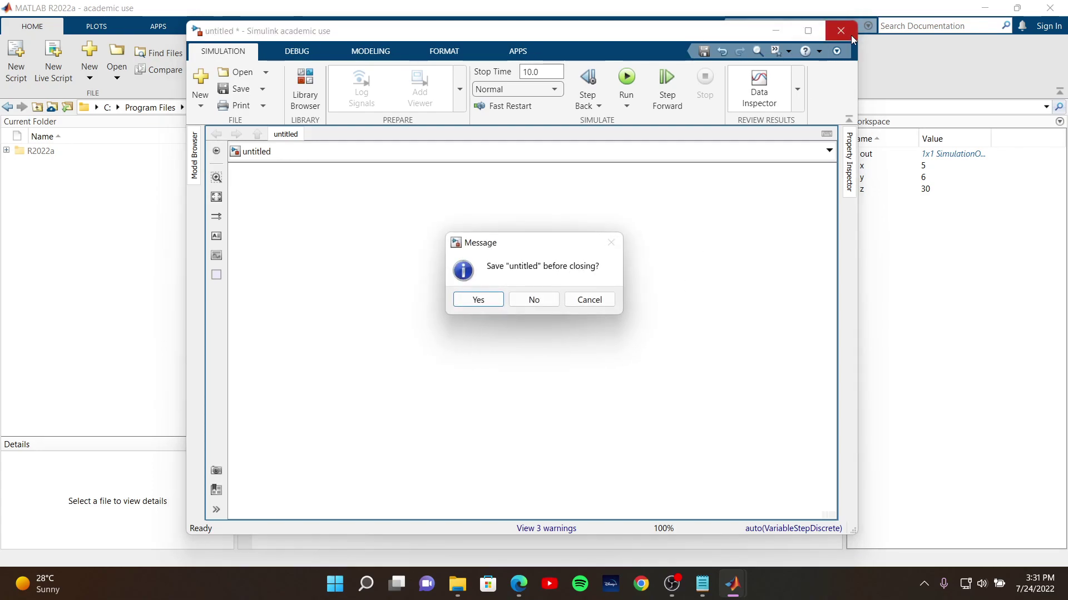
left_click(545, 300)
Switch to the Guide file in Notepad, mark S1 with "- completed", and start a new line with "S2)"
mouse_move(702, 584)
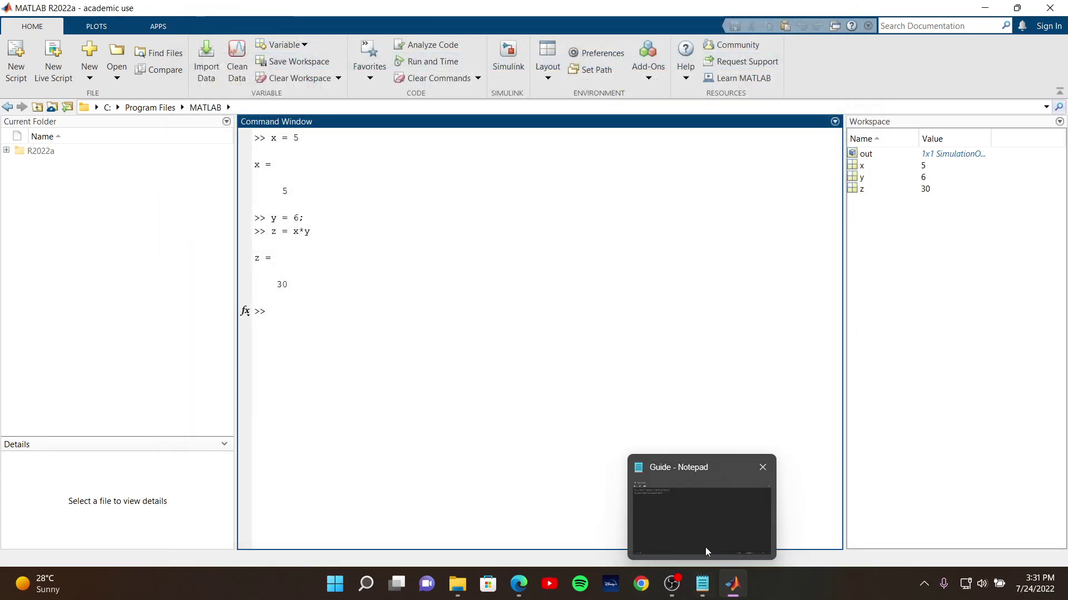
left_click(705, 551)
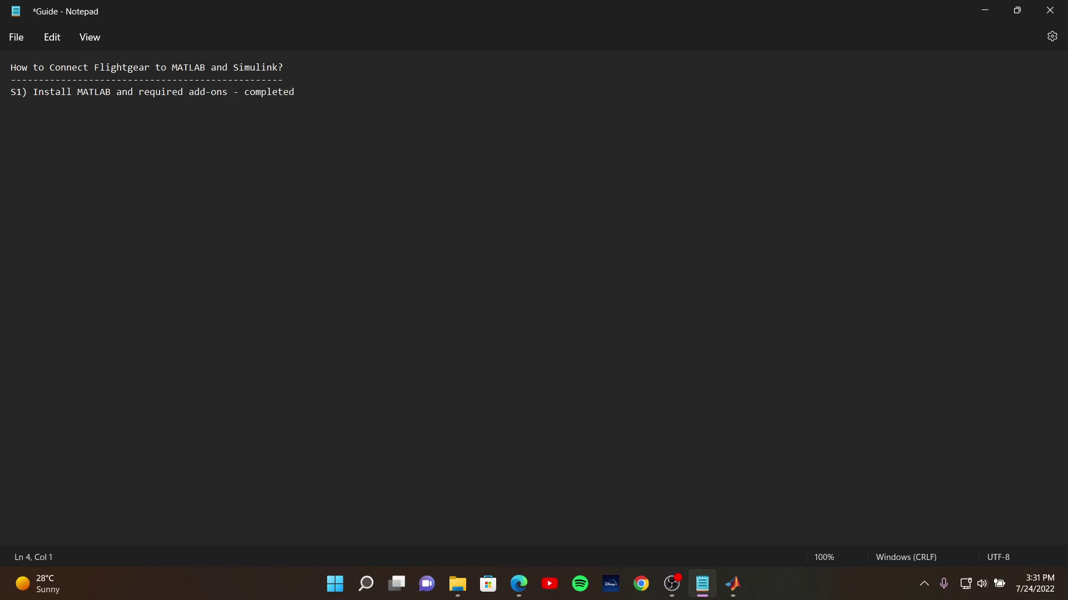
key("Caps_Lock")
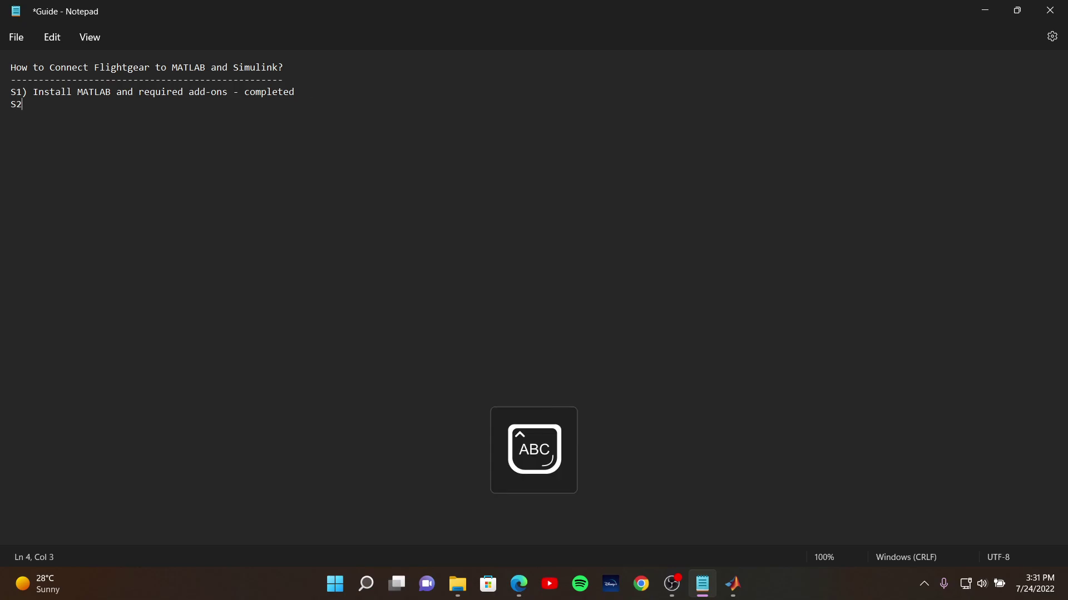
key("Caps_Lock")
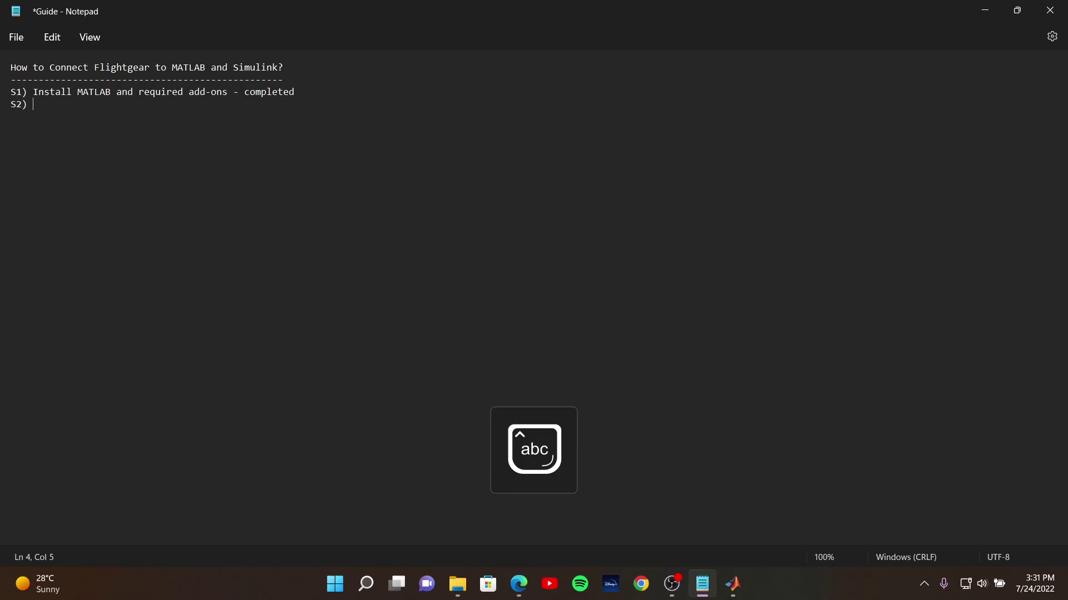